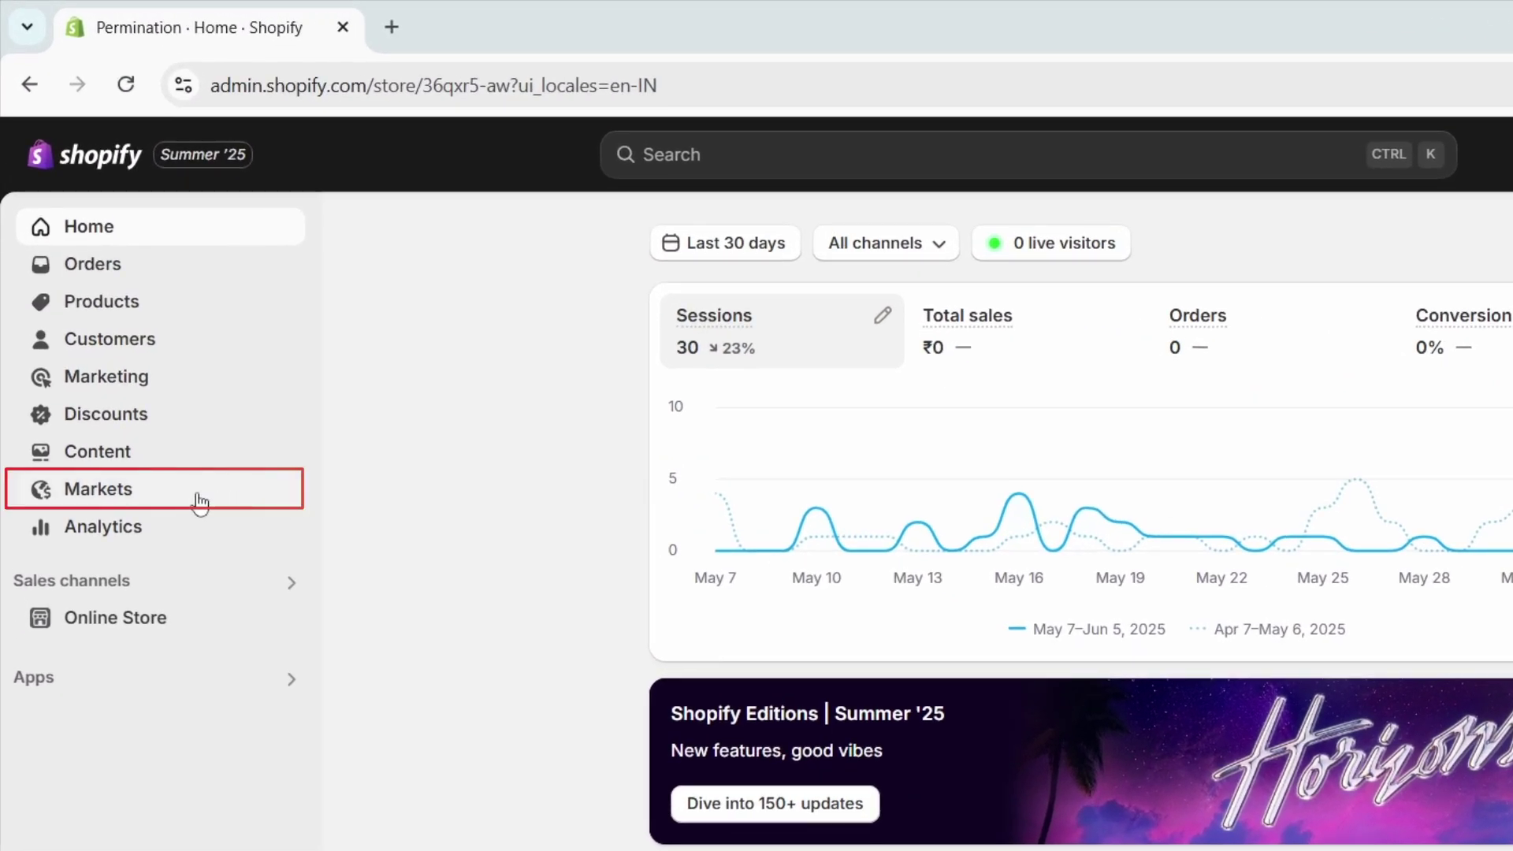
# - Go to Markets and open India, the store's only market, priced in rupees
pyautogui.click(176, 498)
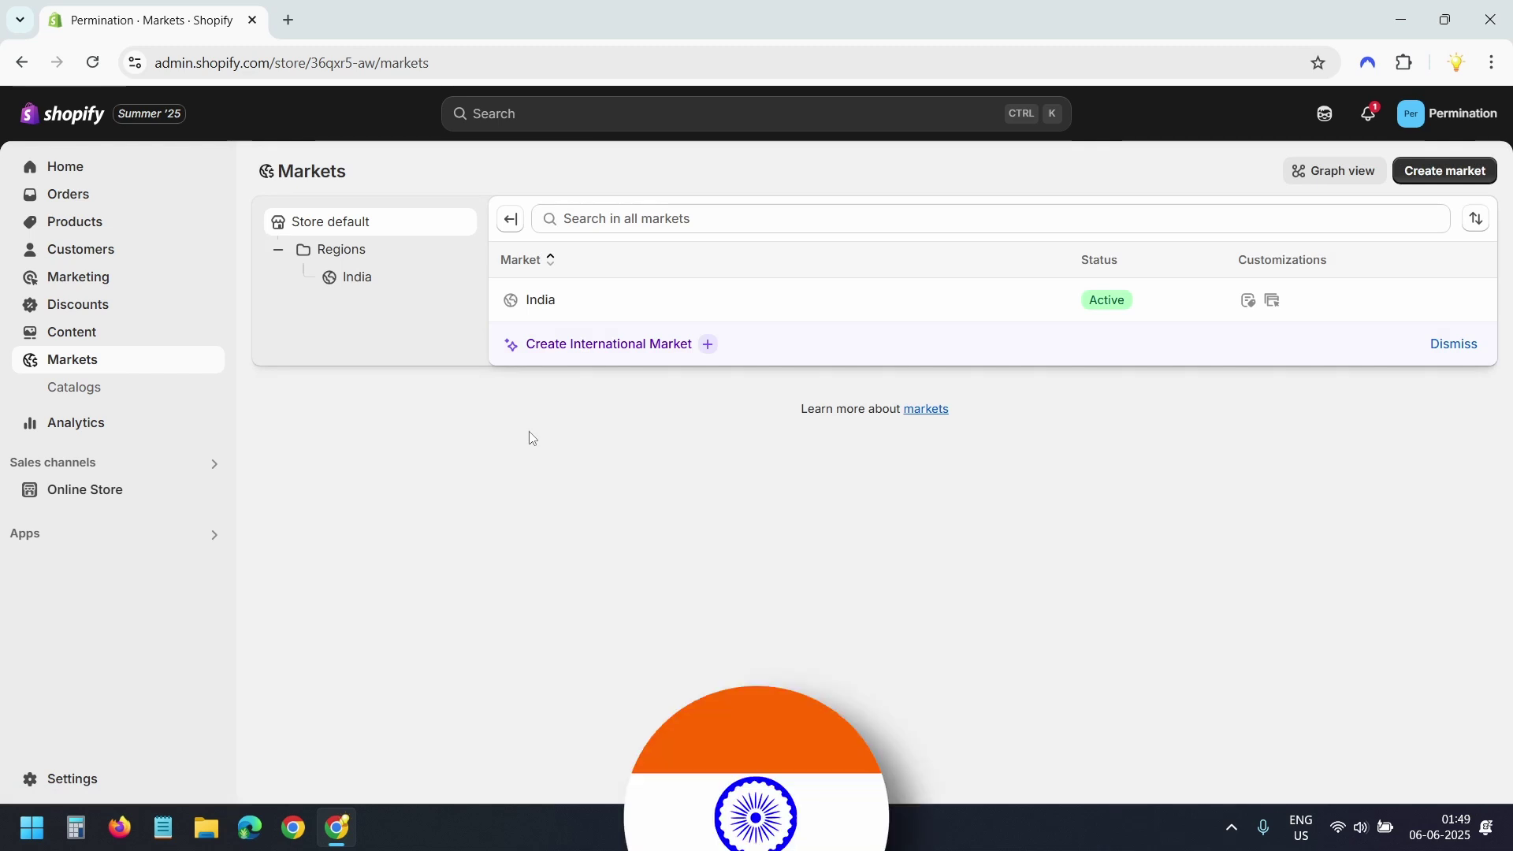
pyautogui.click(593, 307)
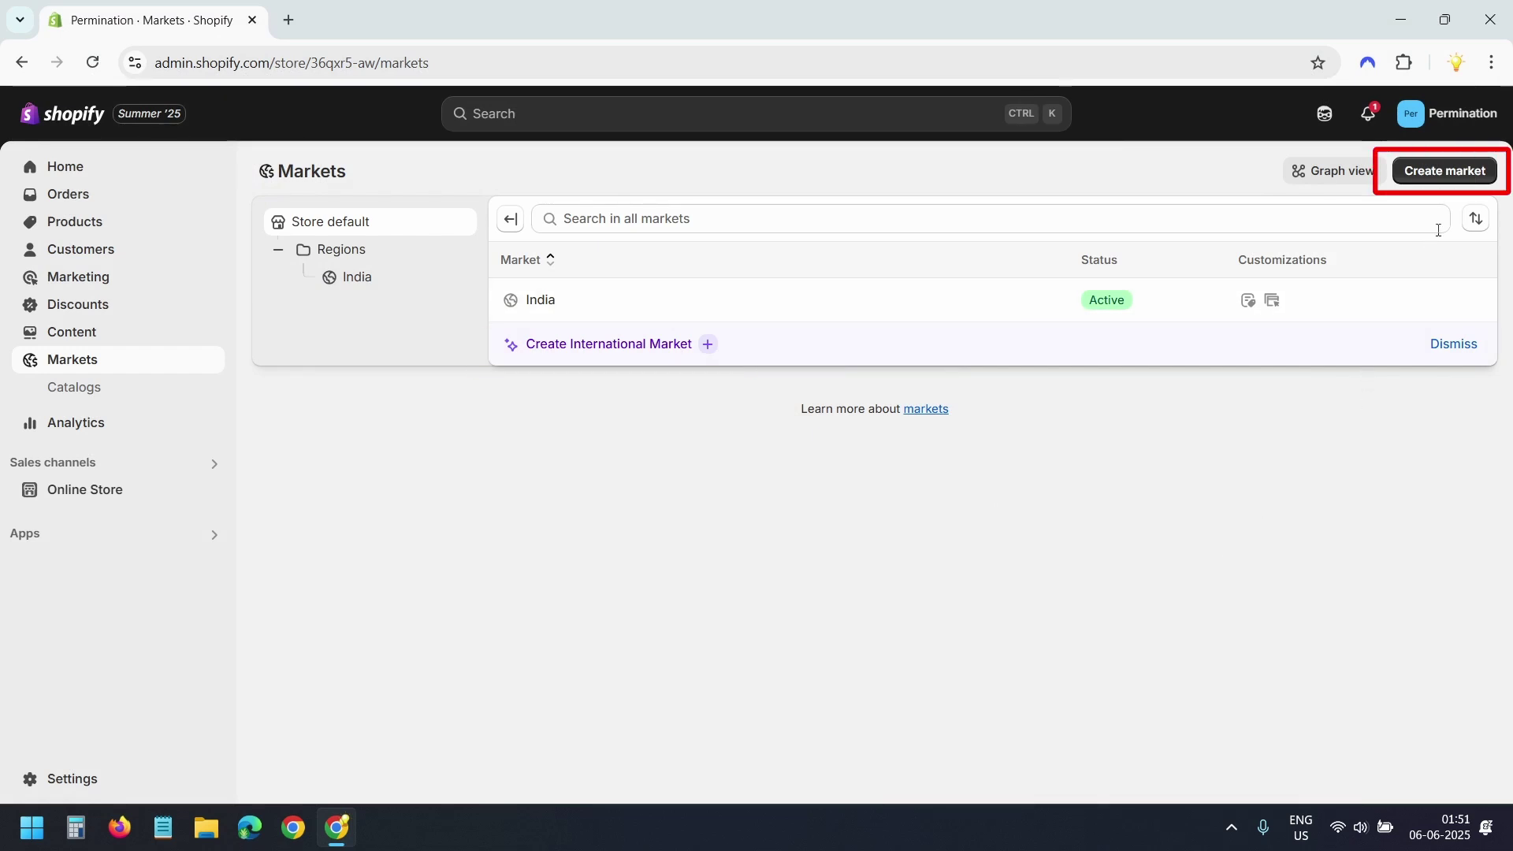
# - Create a market named USA whose region is the United States
pyautogui.click(1458, 175)
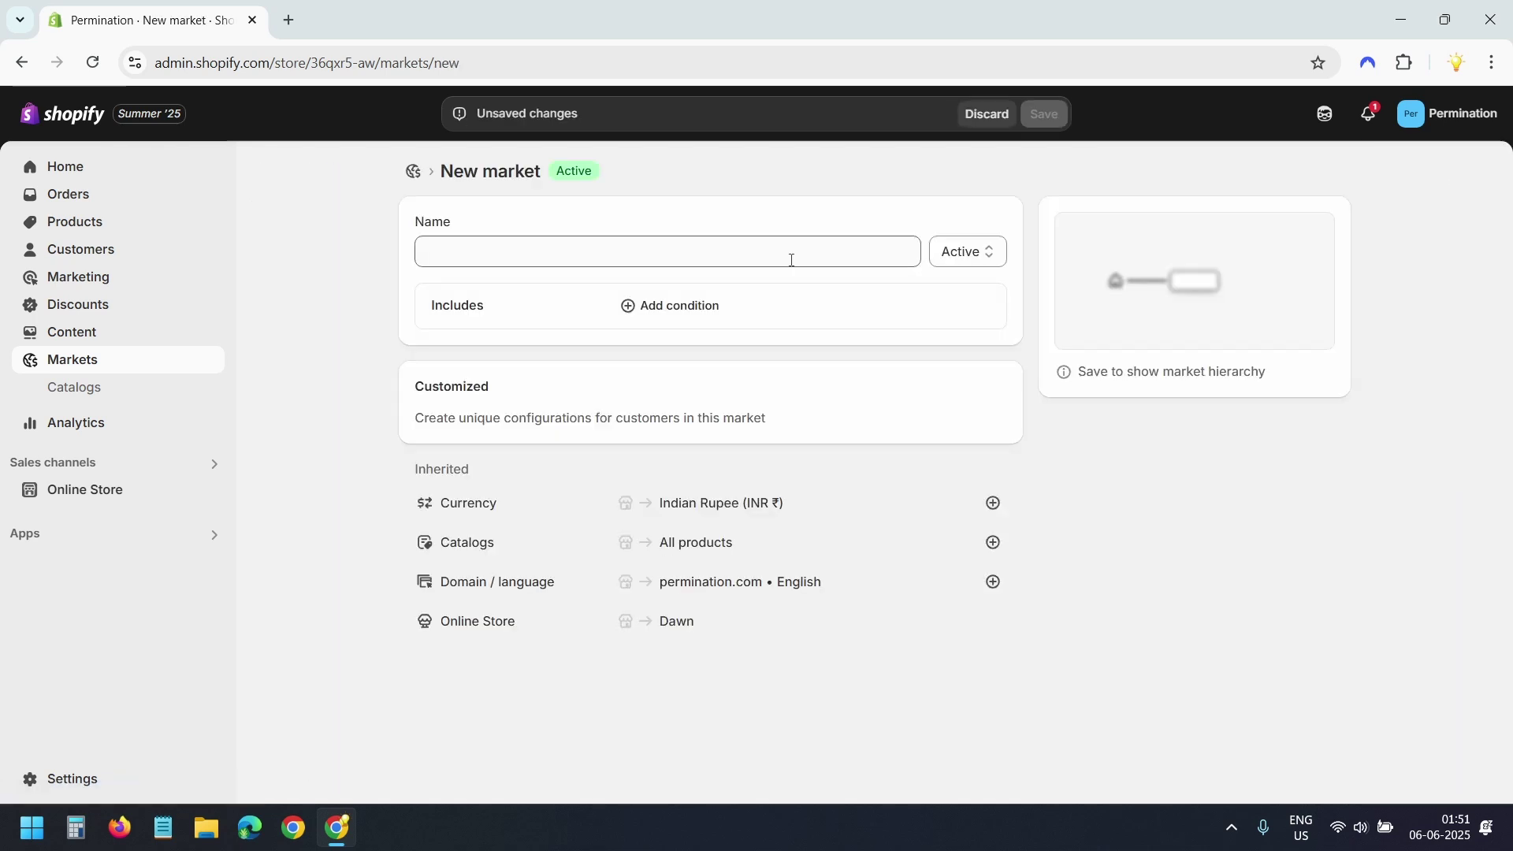
pyautogui.click(791, 260)
pyautogui.write('USA')
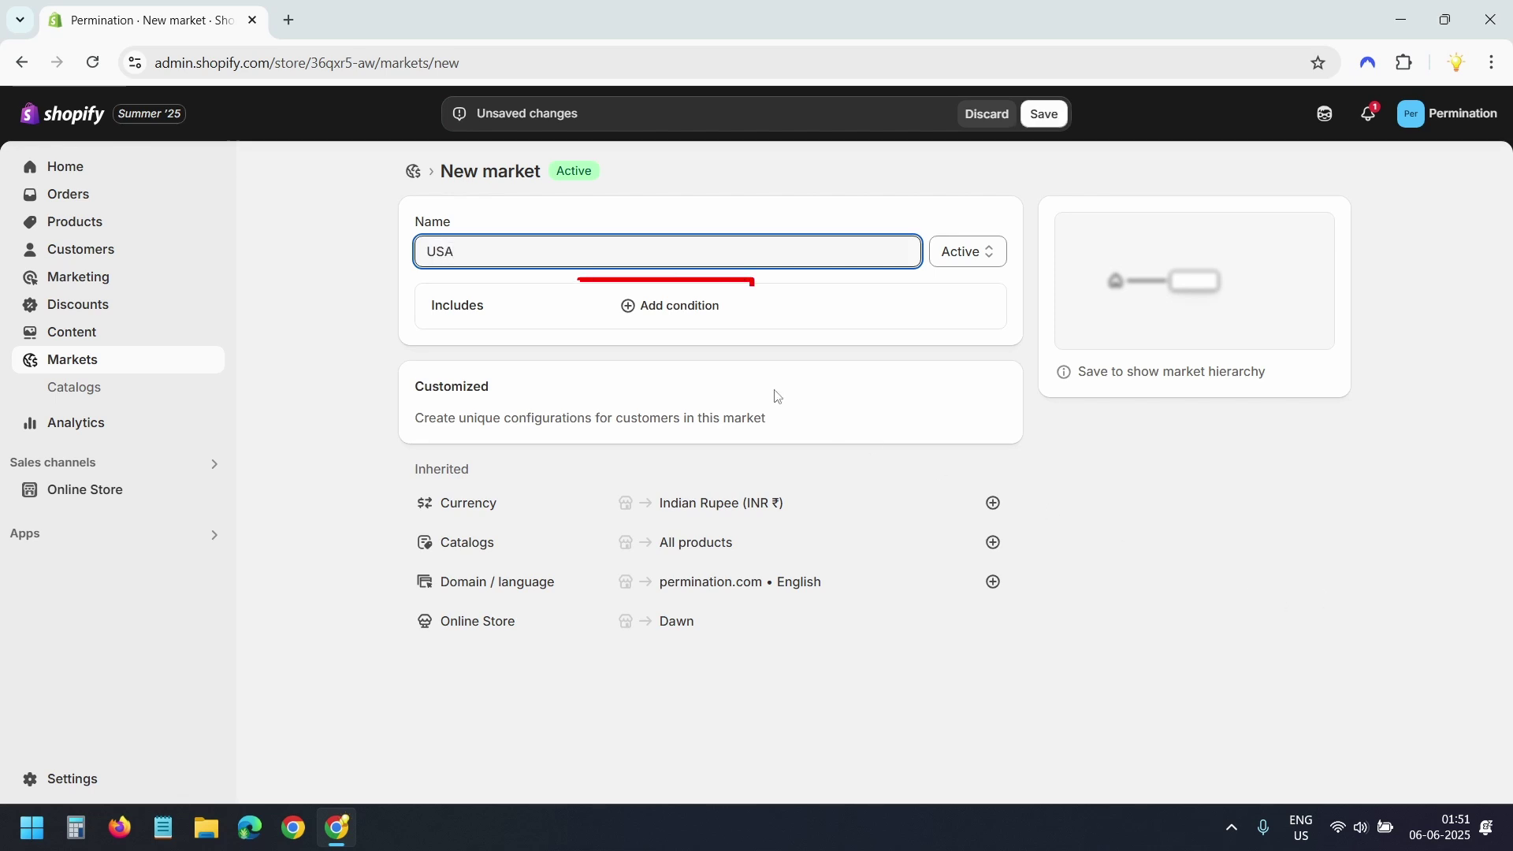
pyautogui.click(693, 318)
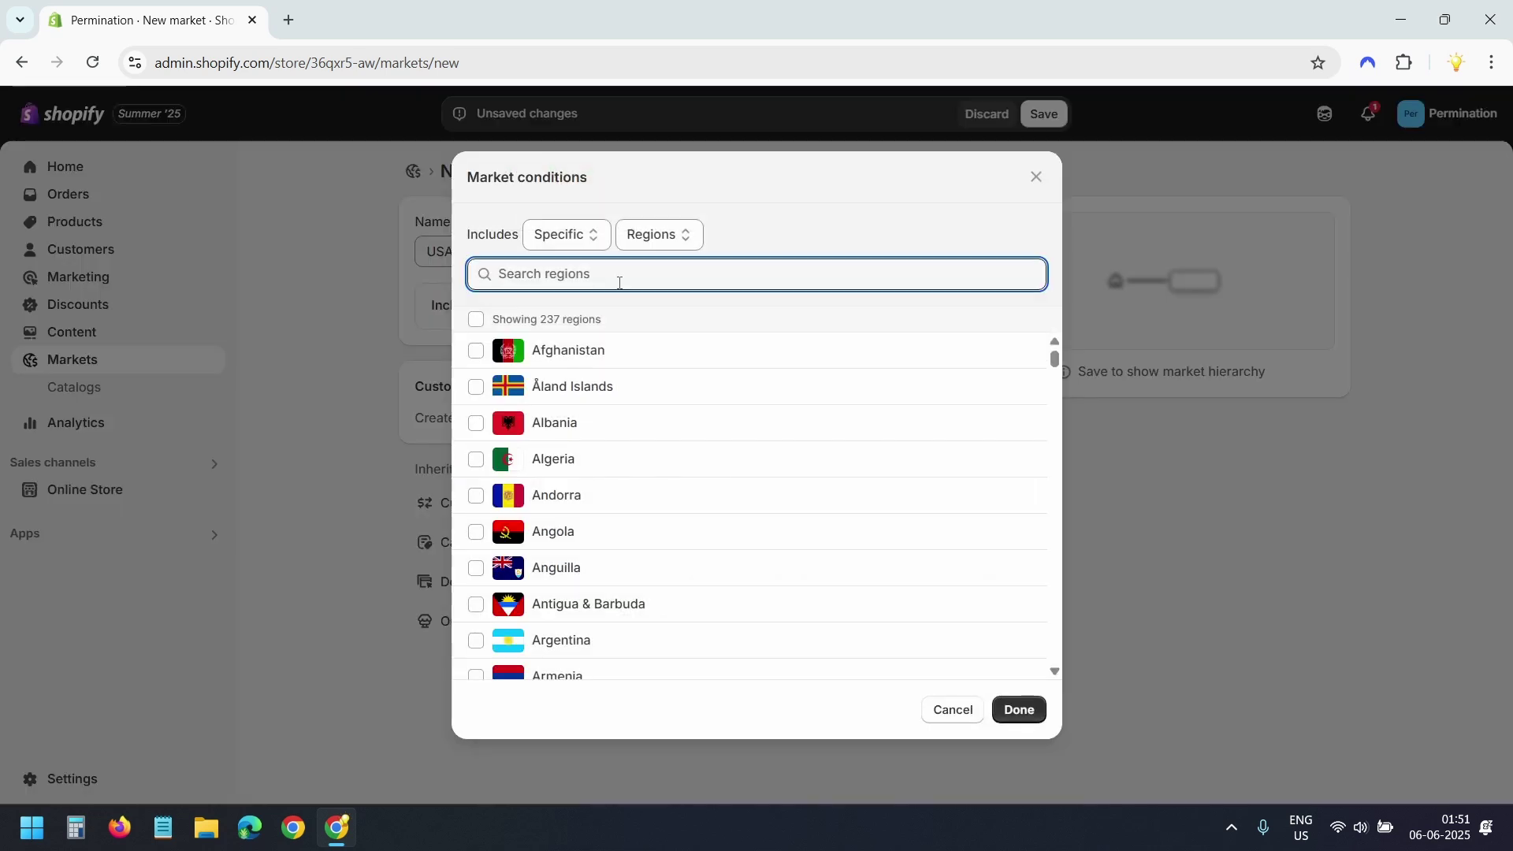
pyautogui.write('United')
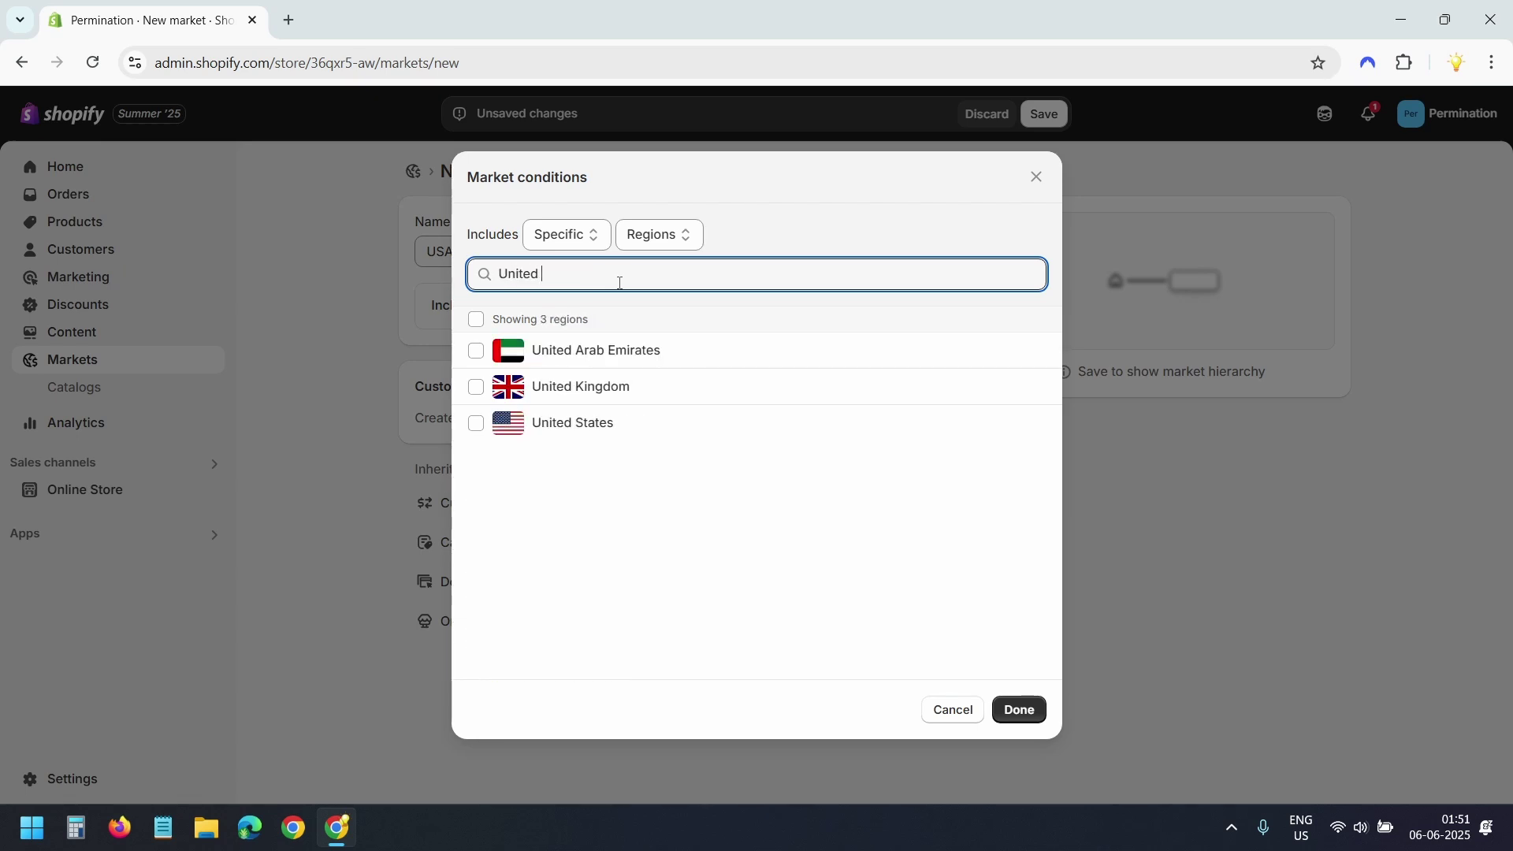
pyautogui.click(478, 426)
pyautogui.click(1028, 711)
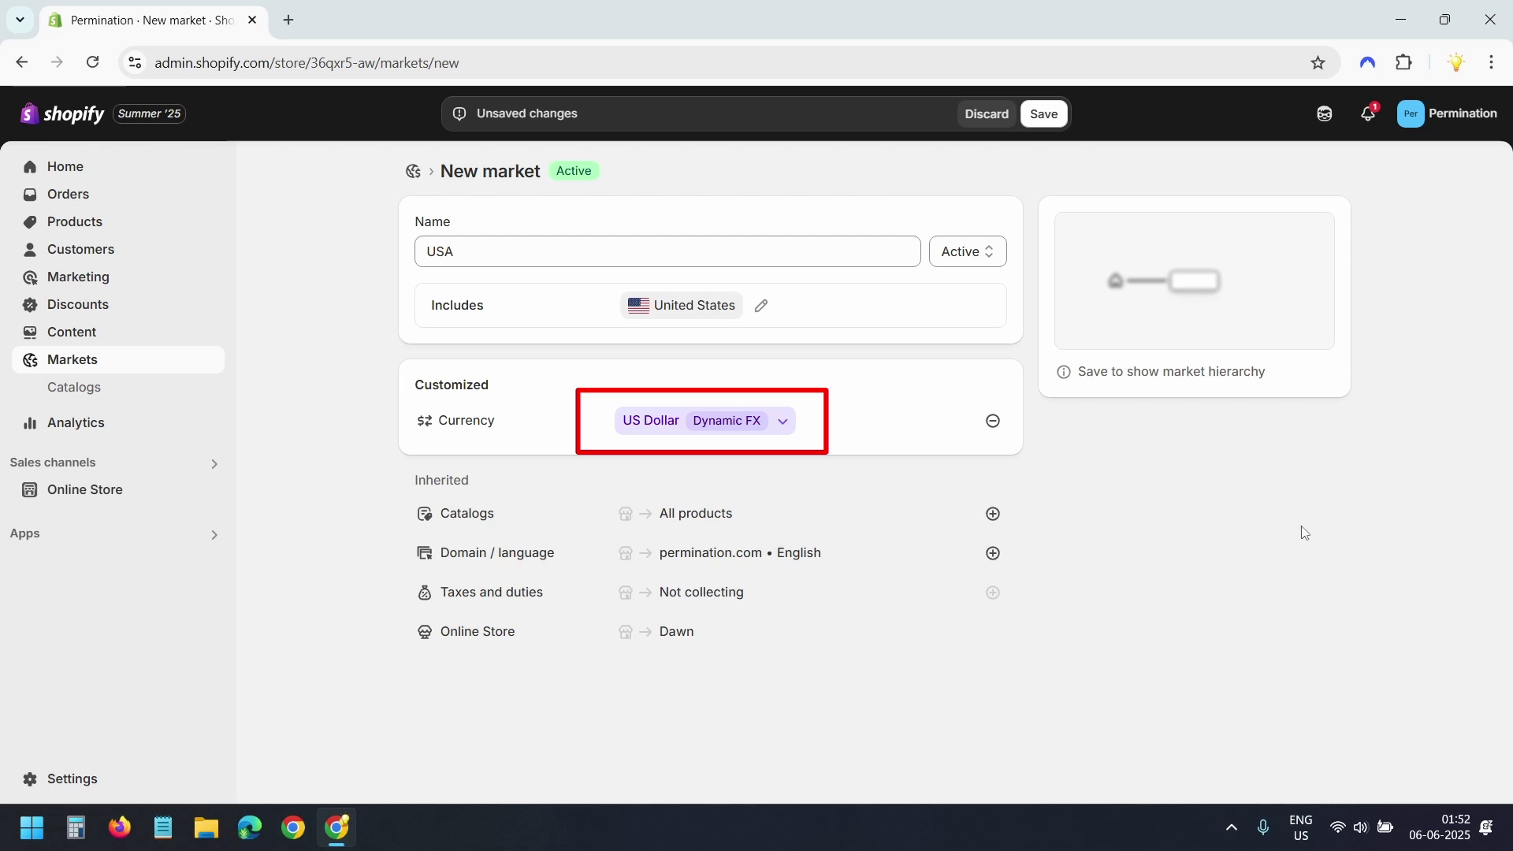
# - Set the USA market's US Dollar currency to 'Do not round prices'
pyautogui.click(783, 422)
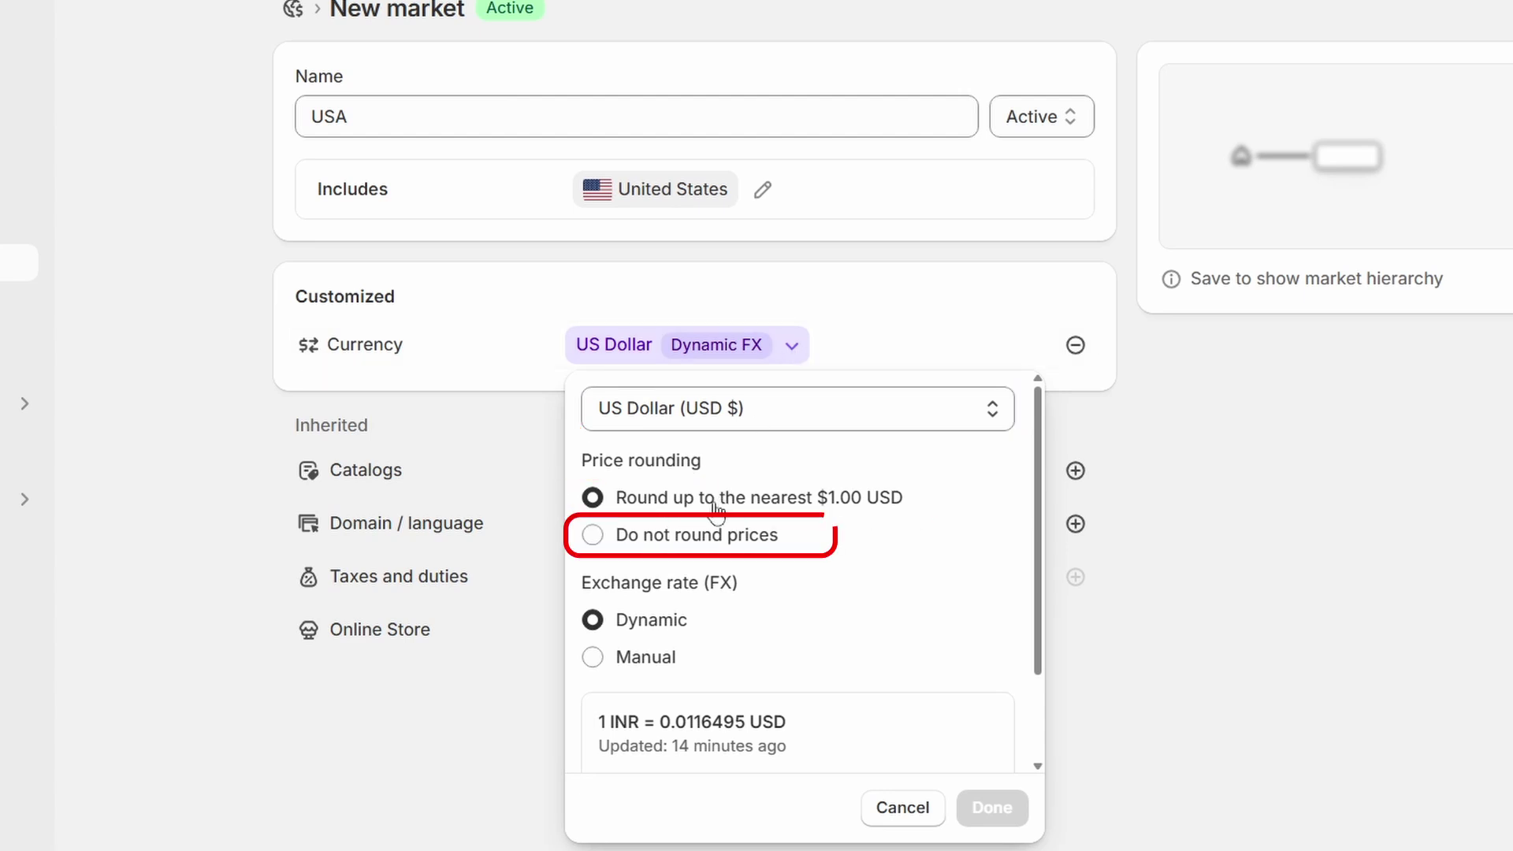
pyautogui.click(703, 544)
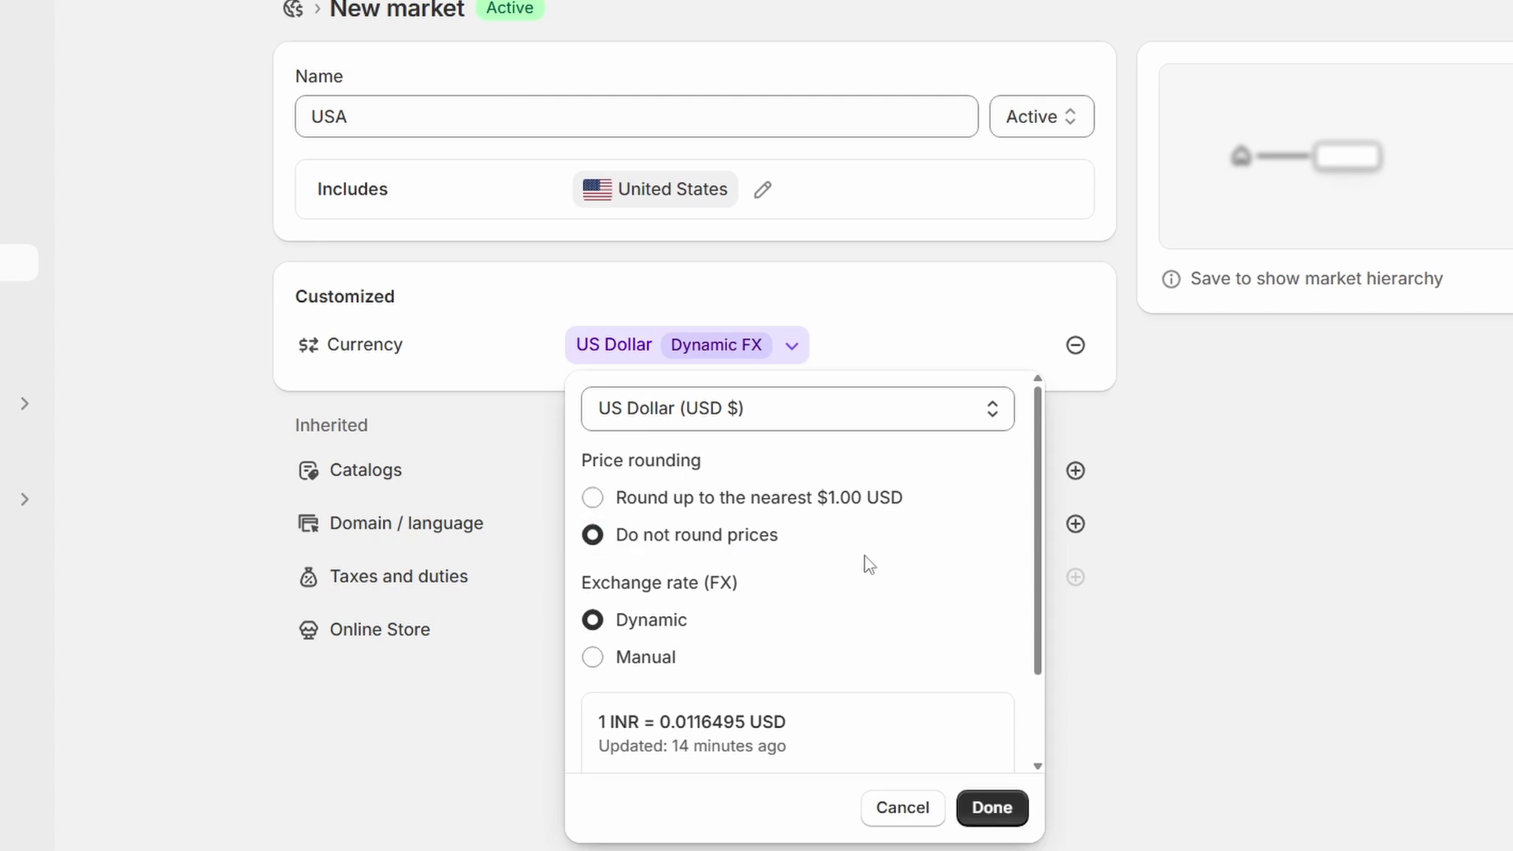
pyautogui.scroll(-2, 863, 555)
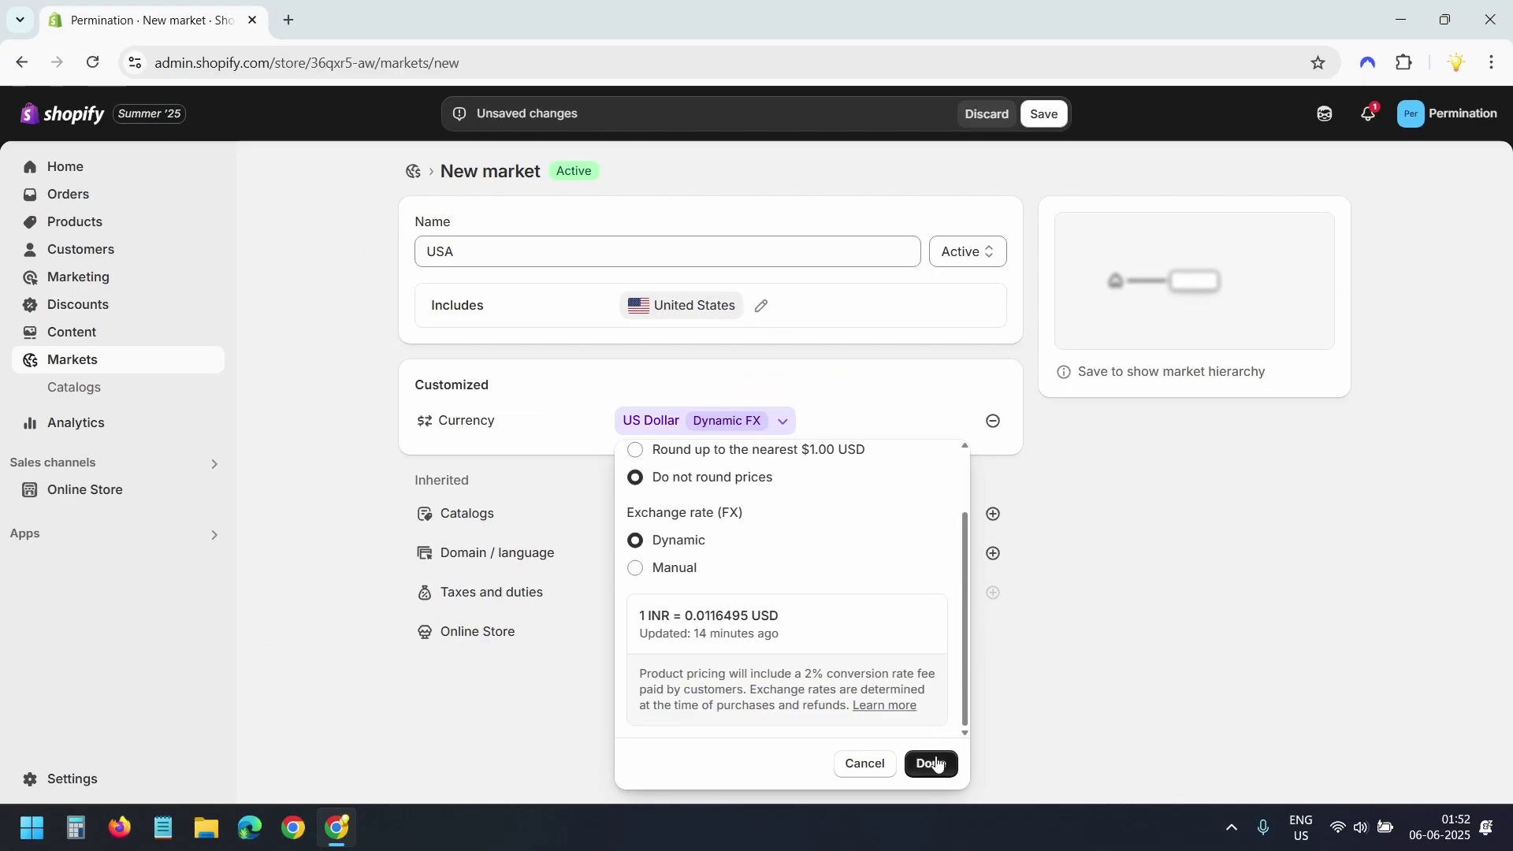
pyautogui.click(936, 762)
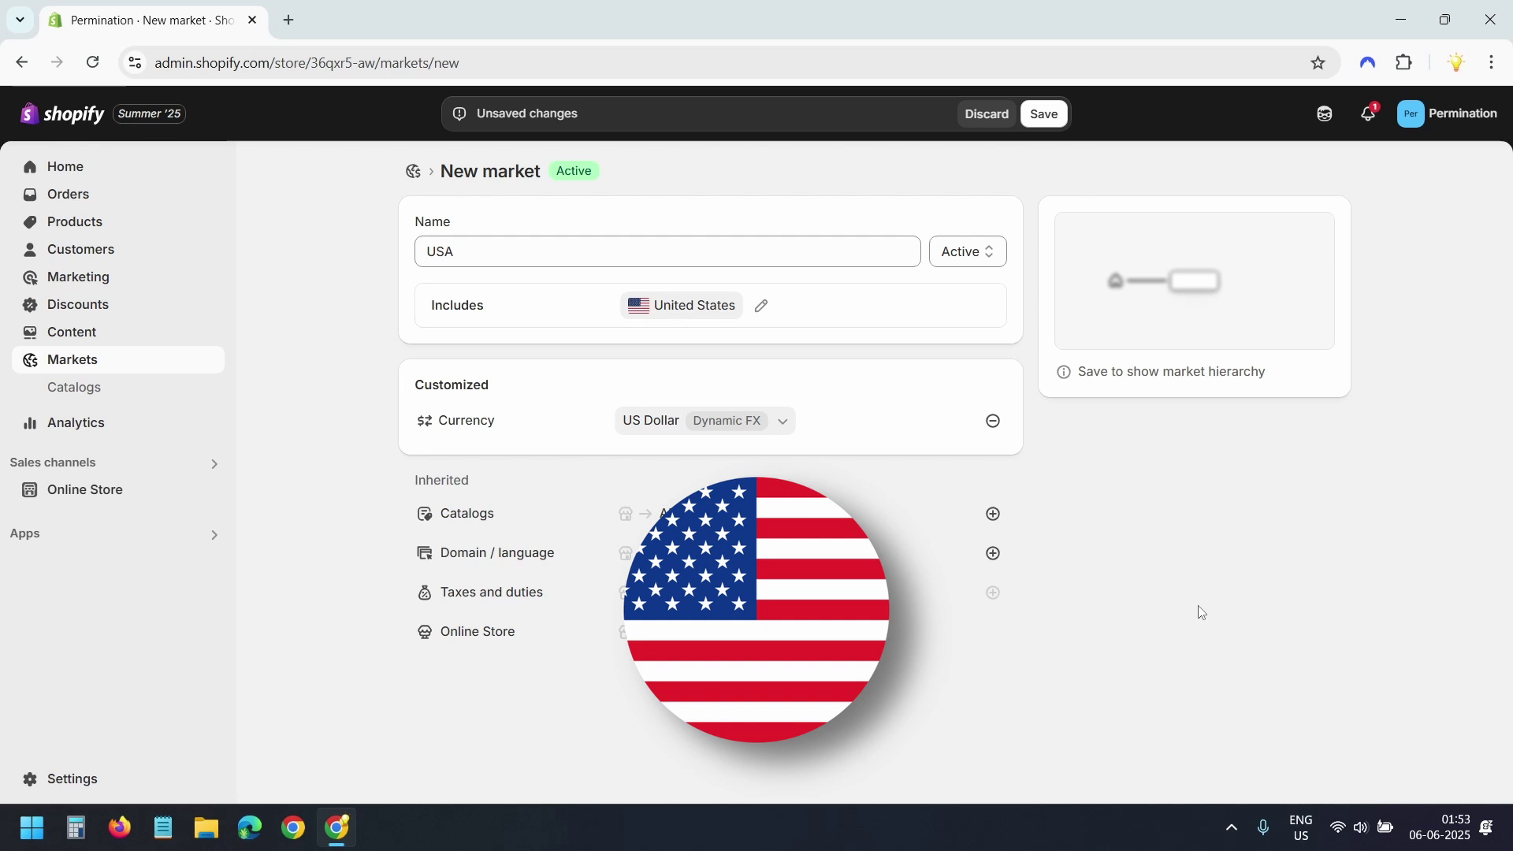
# - Save the USA market and return to the Markets list
pyautogui.click(1057, 121)
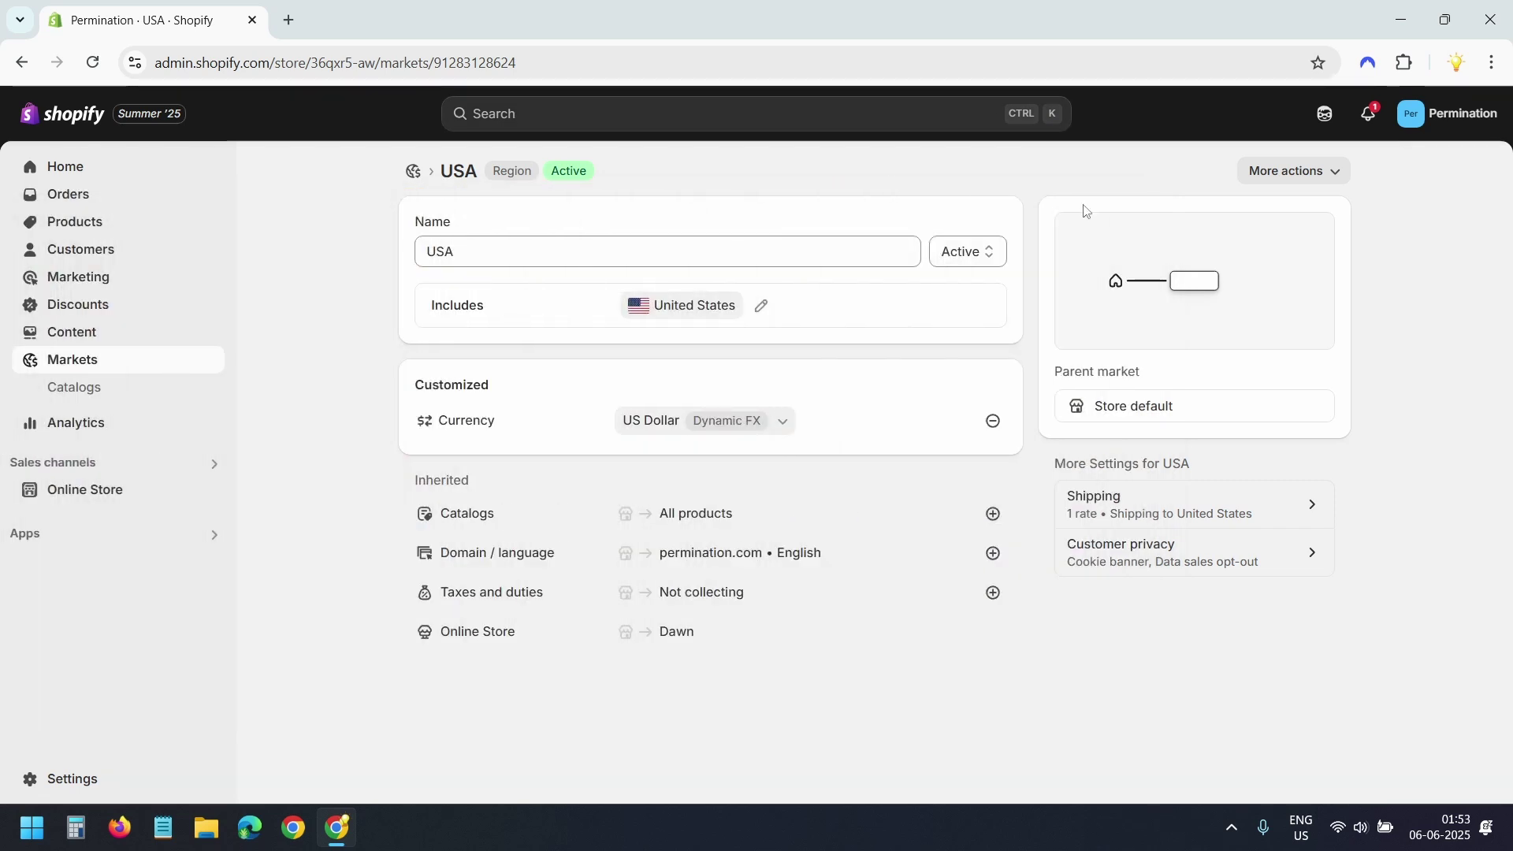
pyautogui.click(1115, 280)
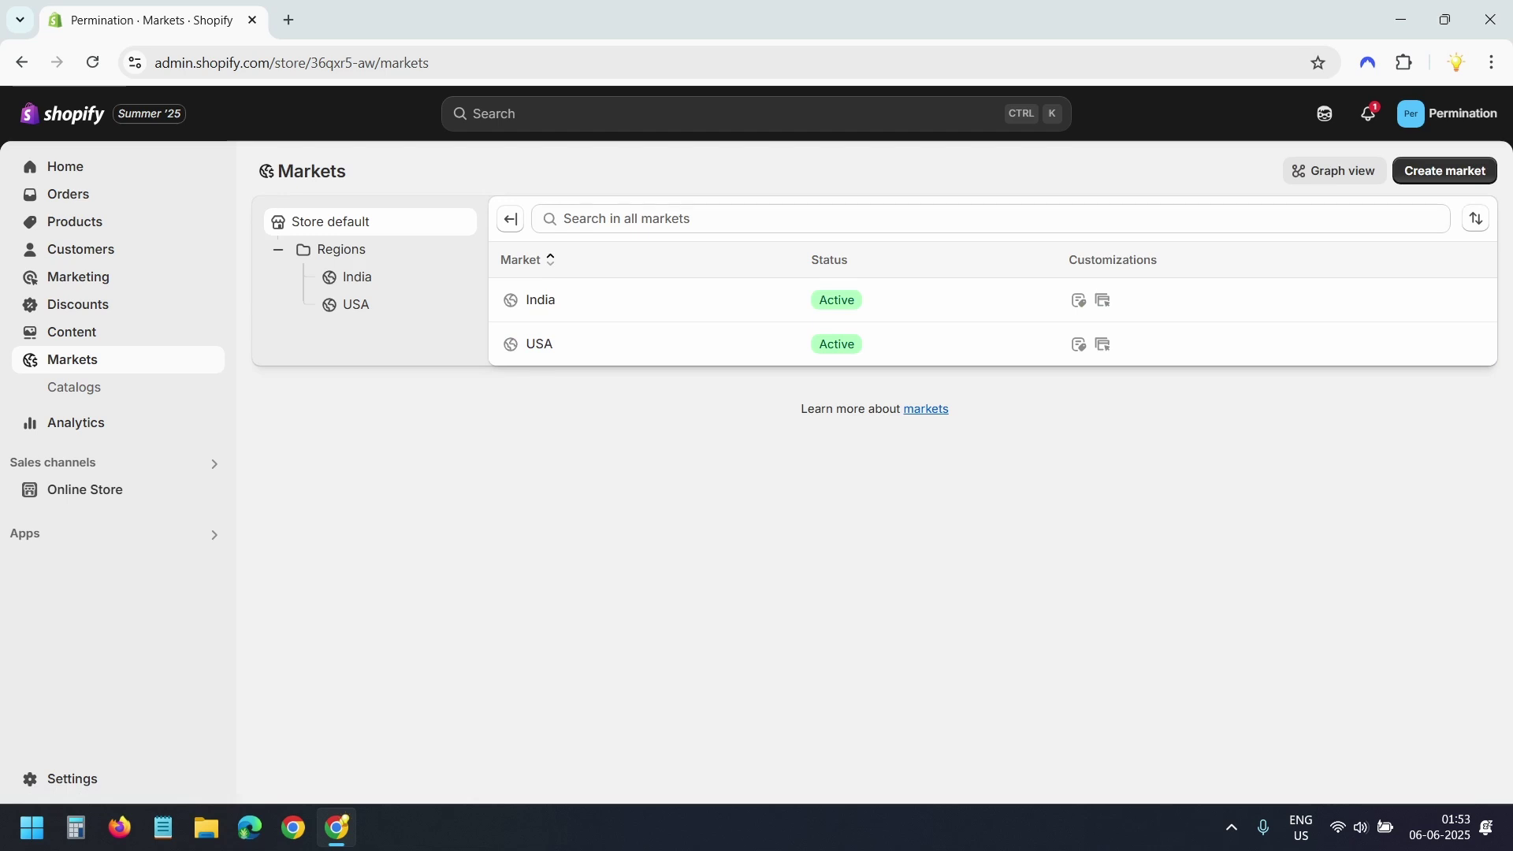
# - Create a market named Canada whose region is Canada
pyautogui.click(1445, 175)
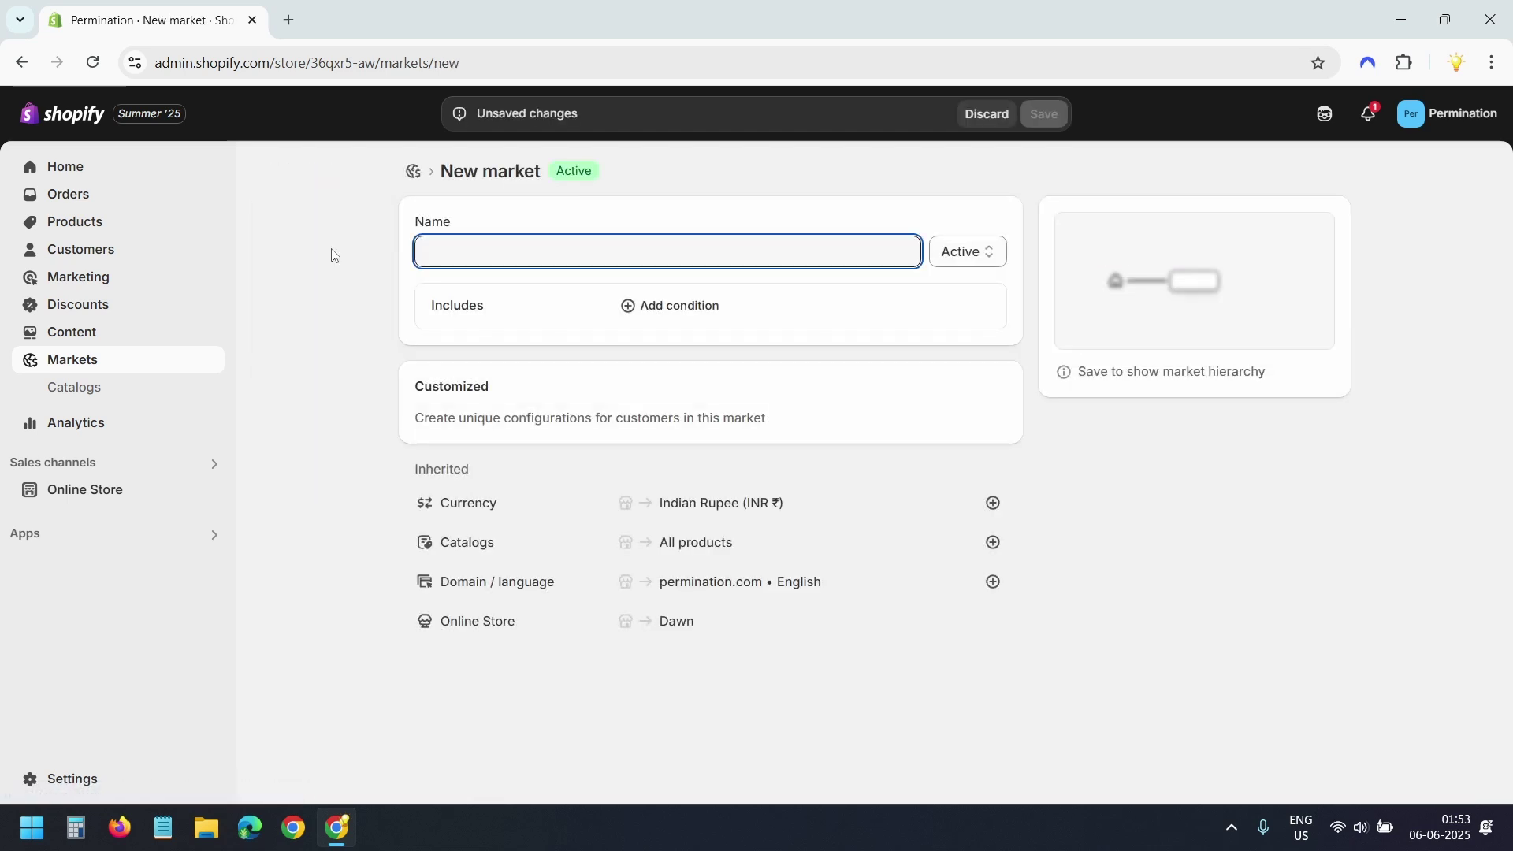
pyautogui.write('Canada')
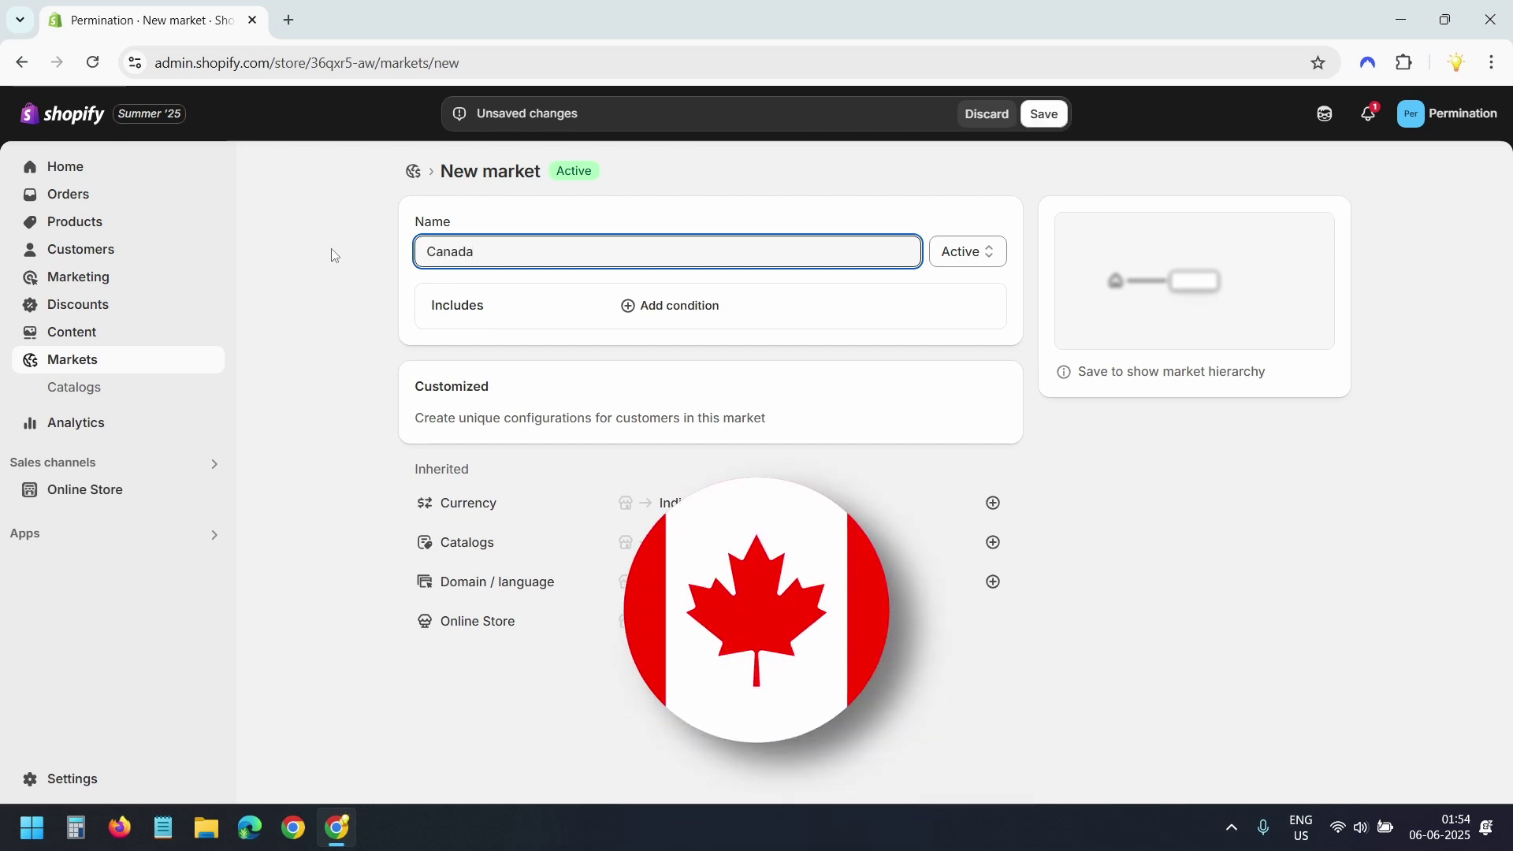
pyautogui.click(683, 307)
pyautogui.write('Canada')
pyautogui.click(474, 353)
pyautogui.click(1020, 711)
# - Set Canadian Dollar to 'Do not round prices' and save the Canada market
pyautogui.click(823, 425)
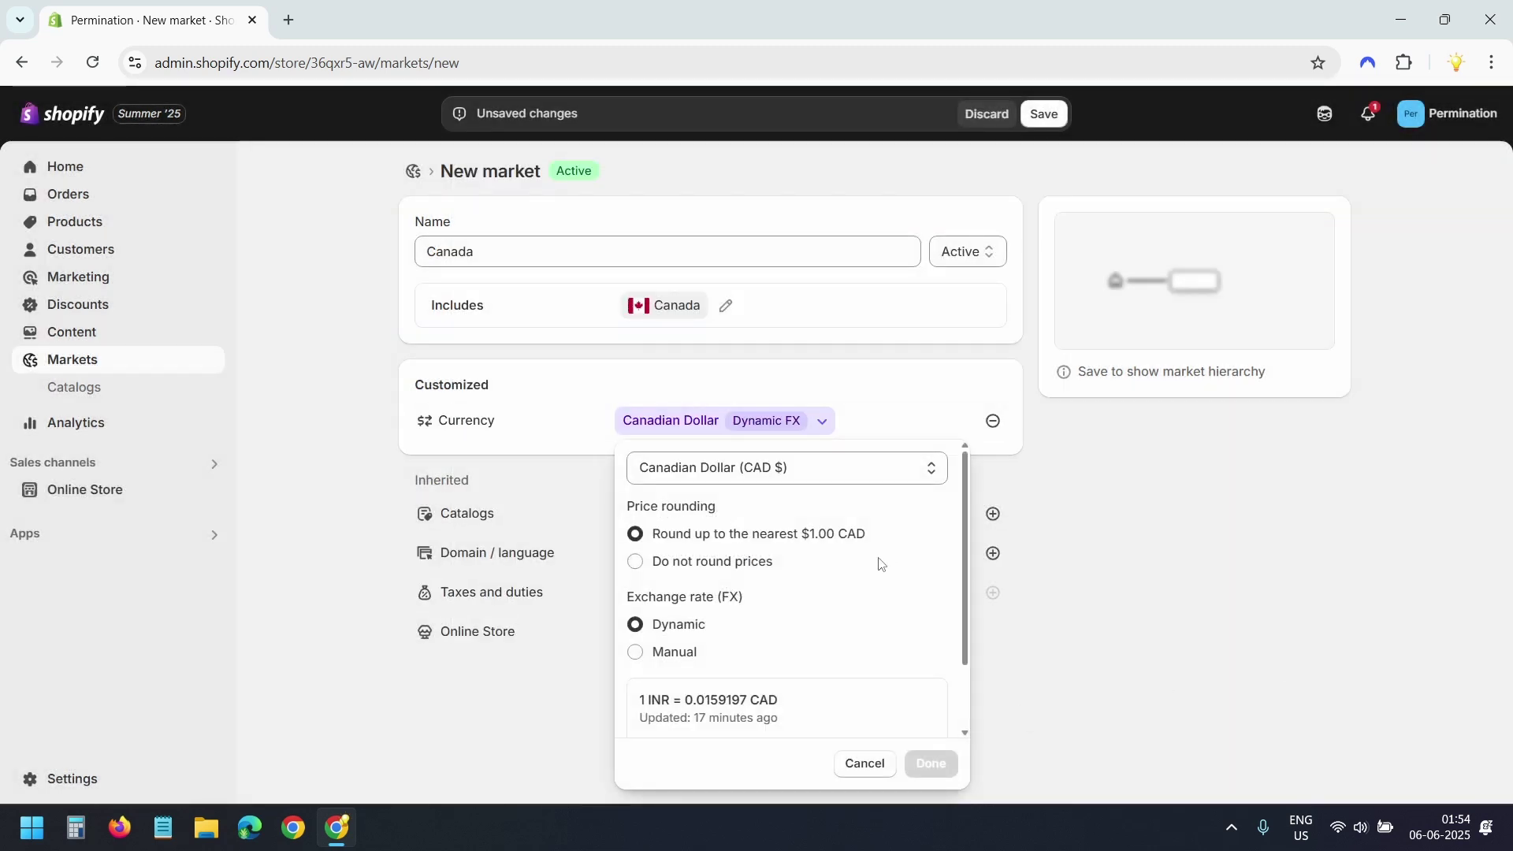
pyautogui.click(743, 569)
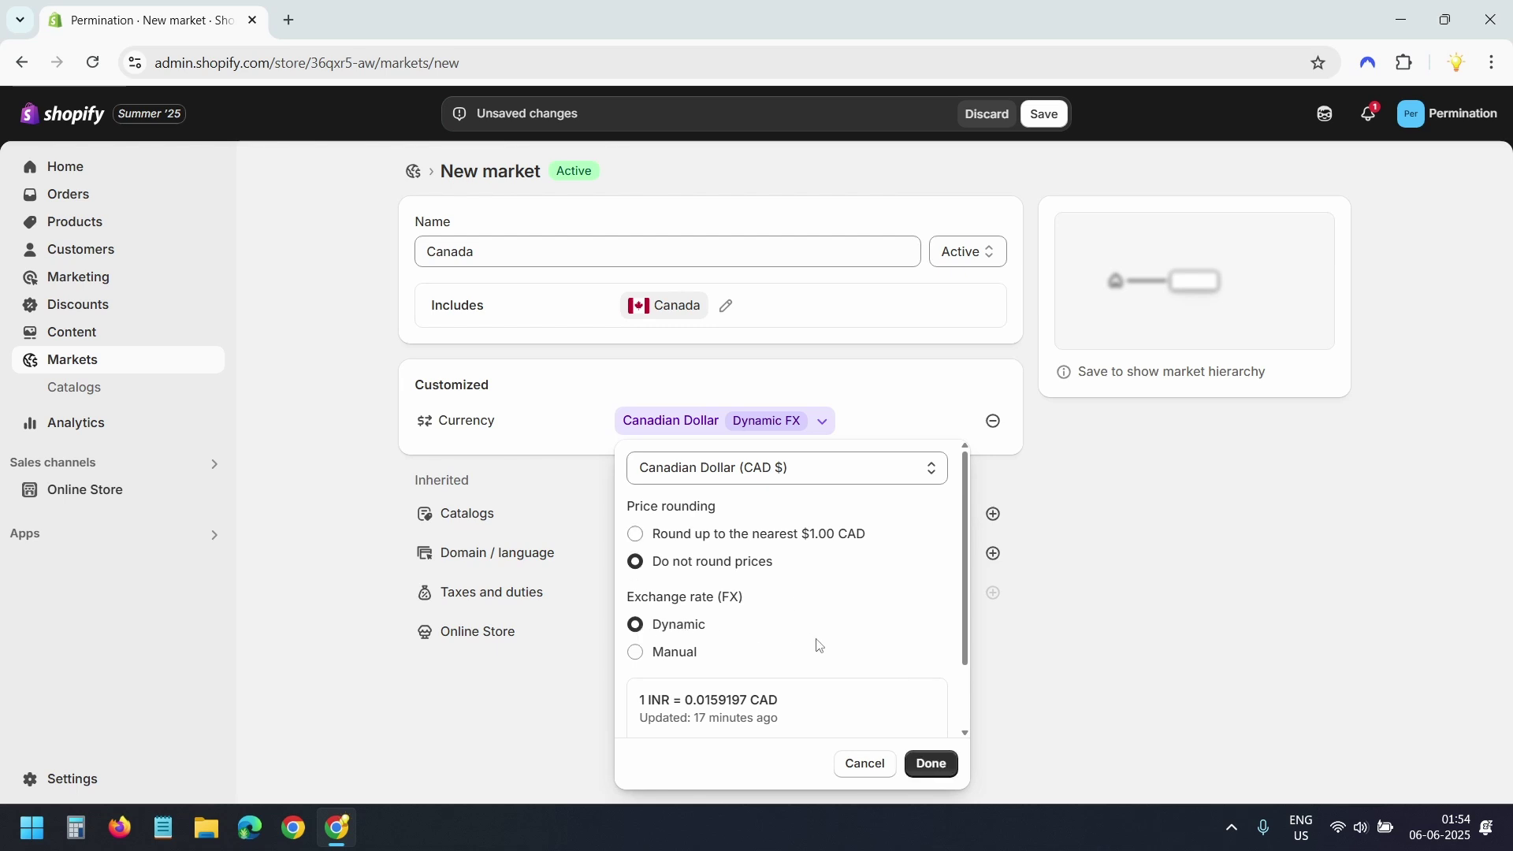
pyautogui.click(929, 764)
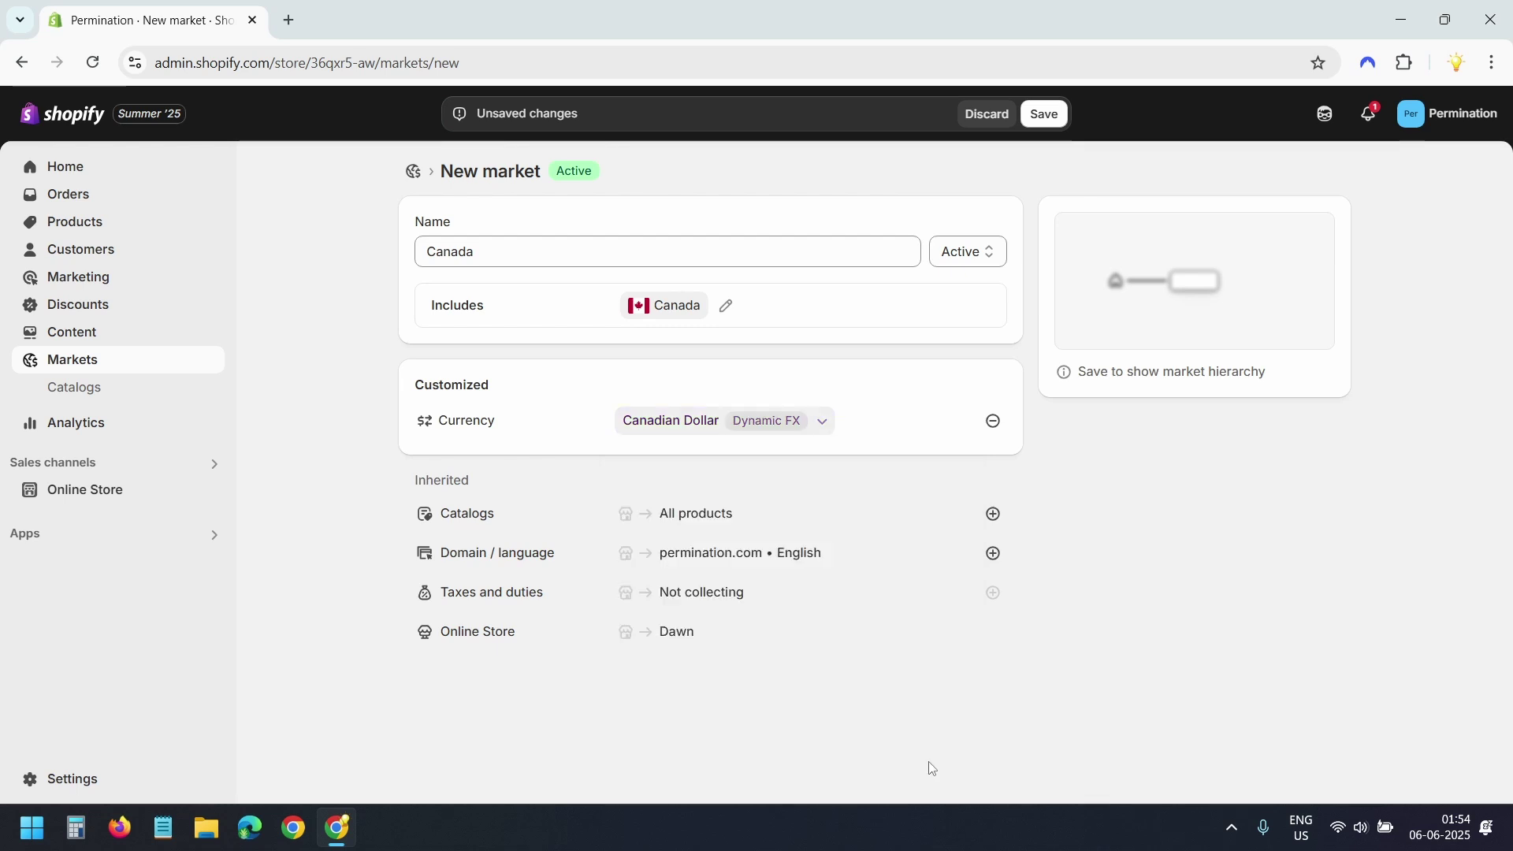
pyautogui.click(1044, 115)
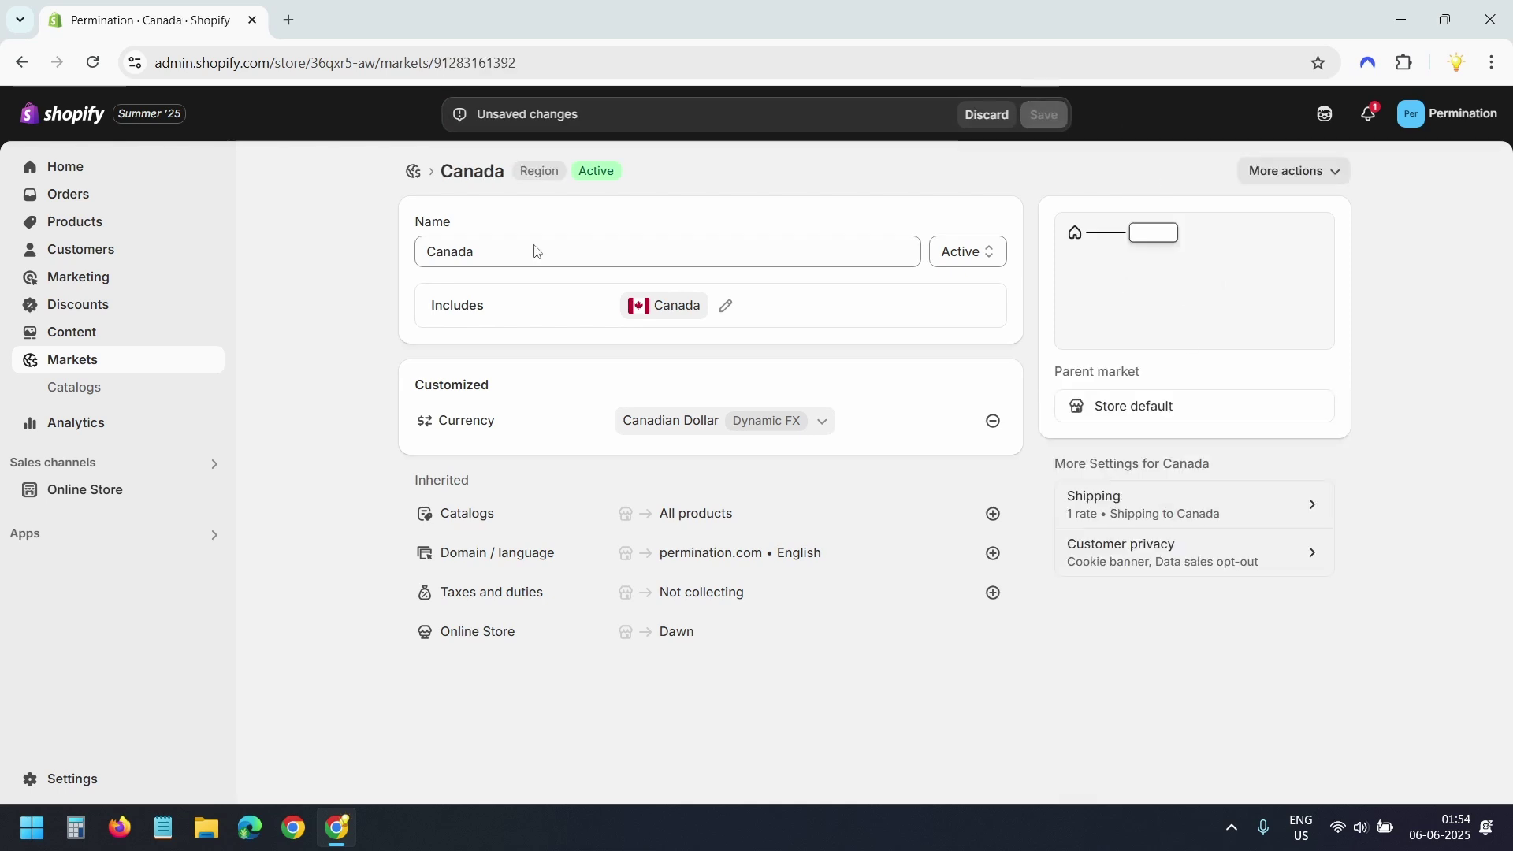
# - From the Markets list, start a new Australia market with Australia as its region
pyautogui.click(413, 170)
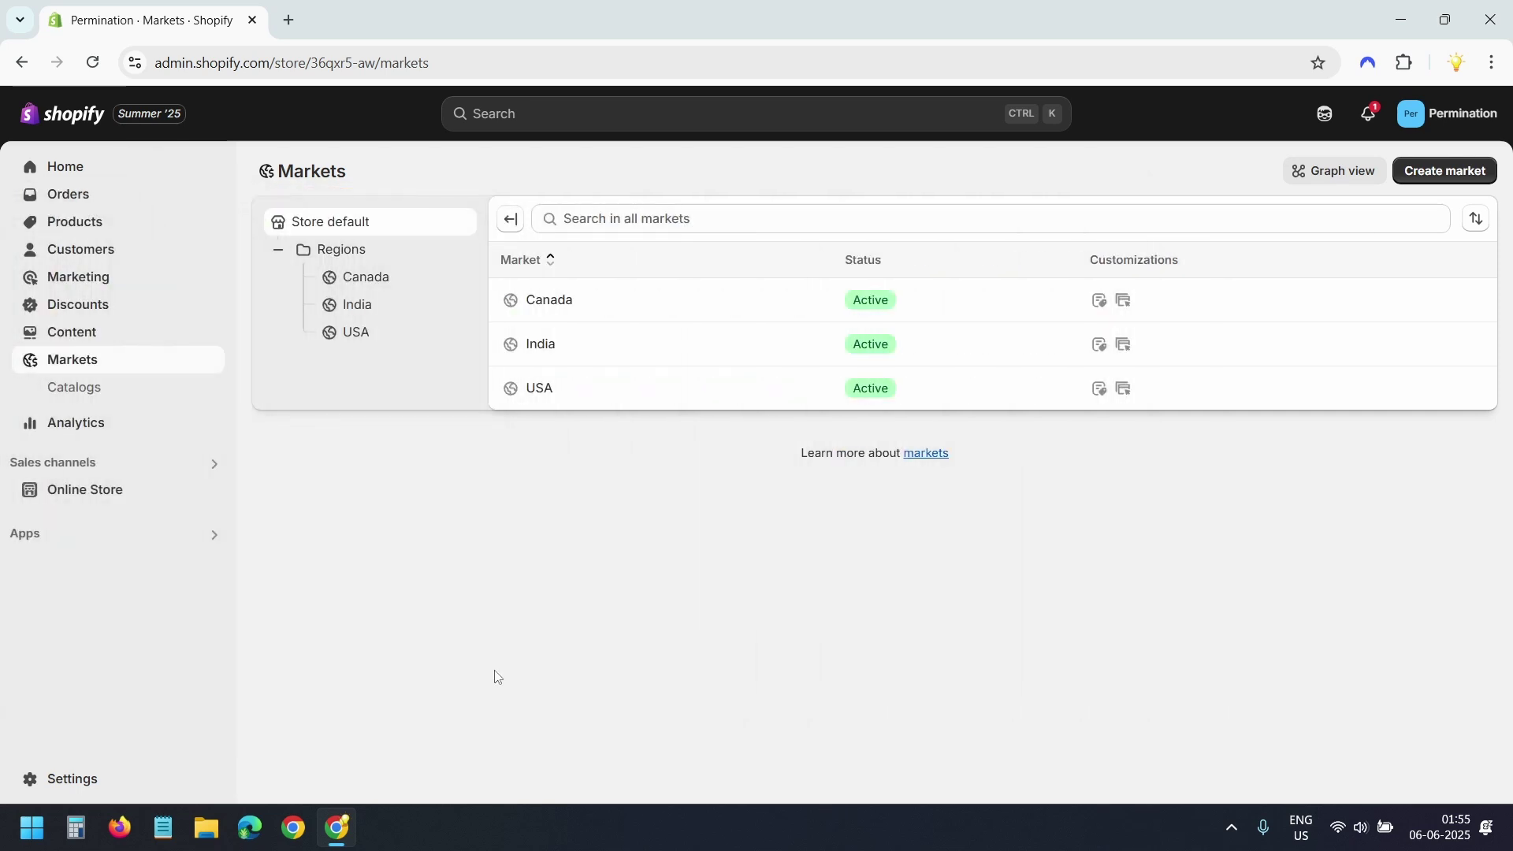
pyautogui.click(1440, 174)
pyautogui.click(641, 253)
pyautogui.write('Australia')
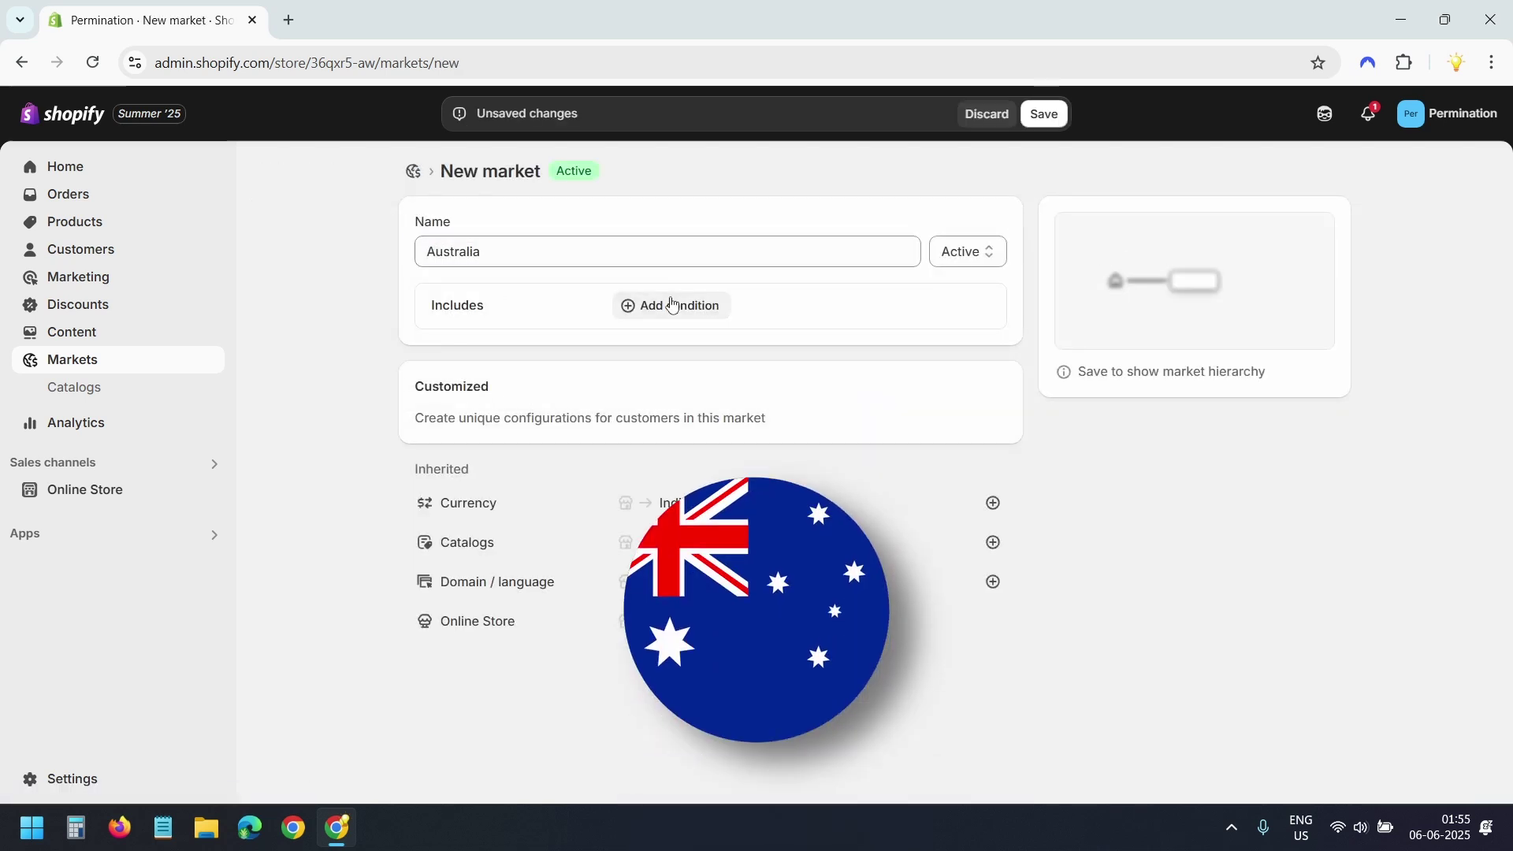
pyautogui.click(672, 306)
pyautogui.click(610, 276)
pyautogui.write('austra')
pyautogui.click(475, 353)
pyautogui.click(476, 353)
pyautogui.click(475, 352)
pyautogui.click(1018, 709)
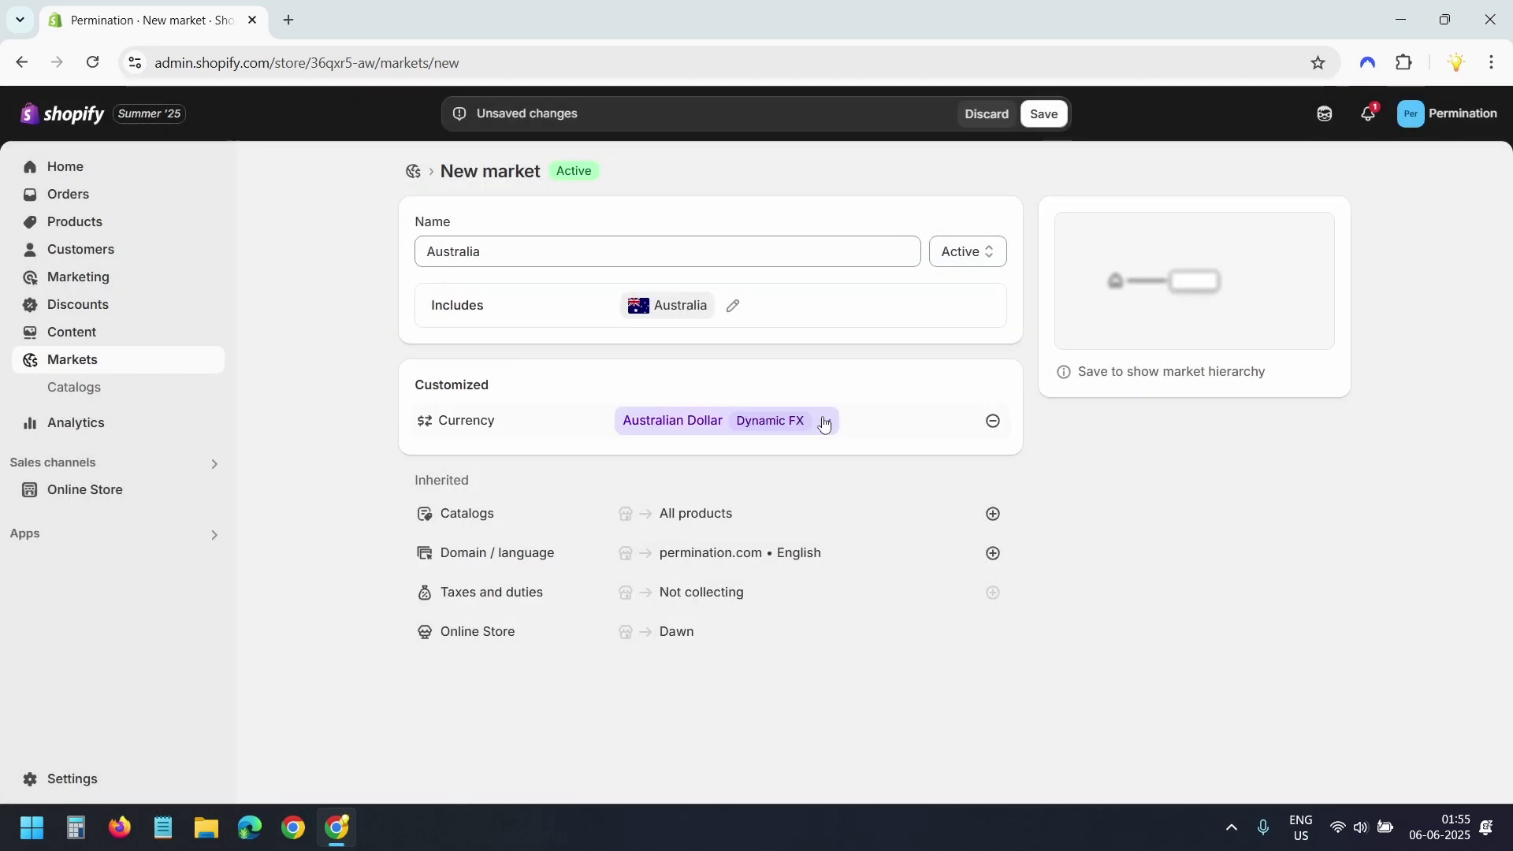
# - Set Australian Dollar to 'Do not round prices' and save the Australia market
pyautogui.click(822, 423)
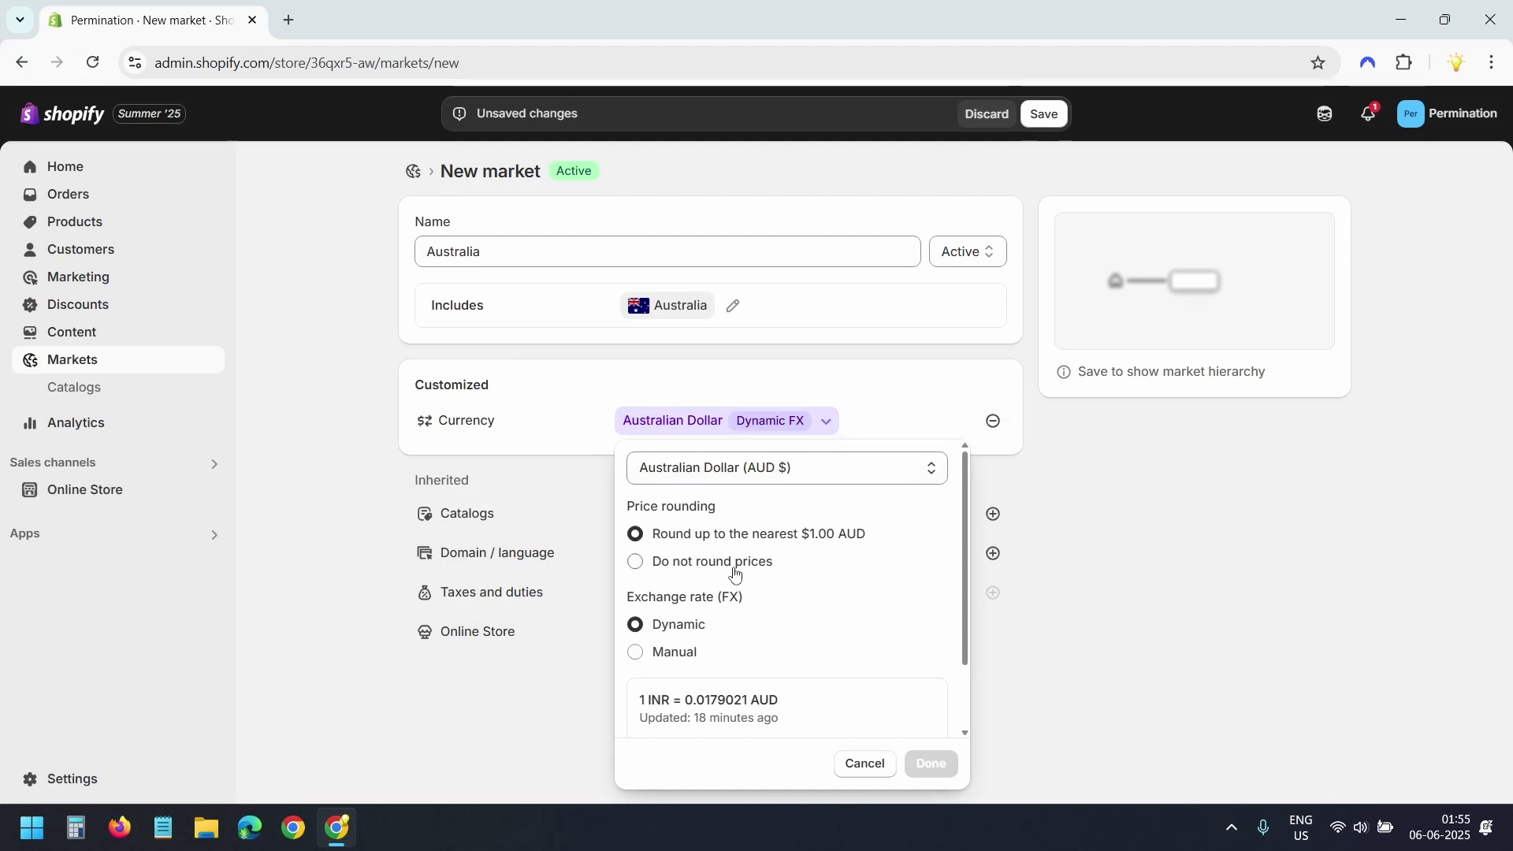
pyautogui.click(736, 571)
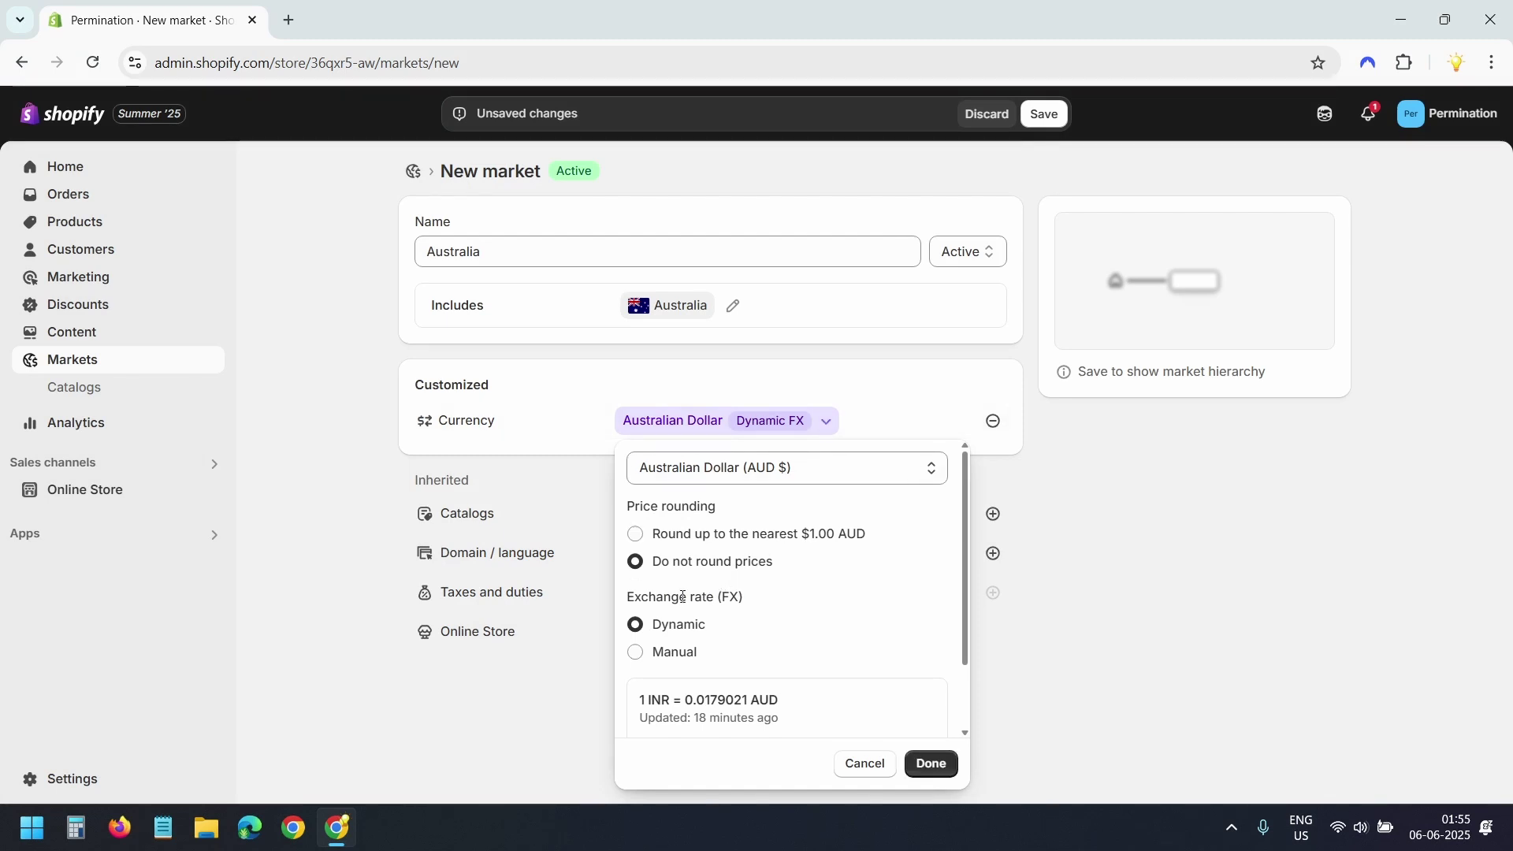
pyautogui.click(932, 766)
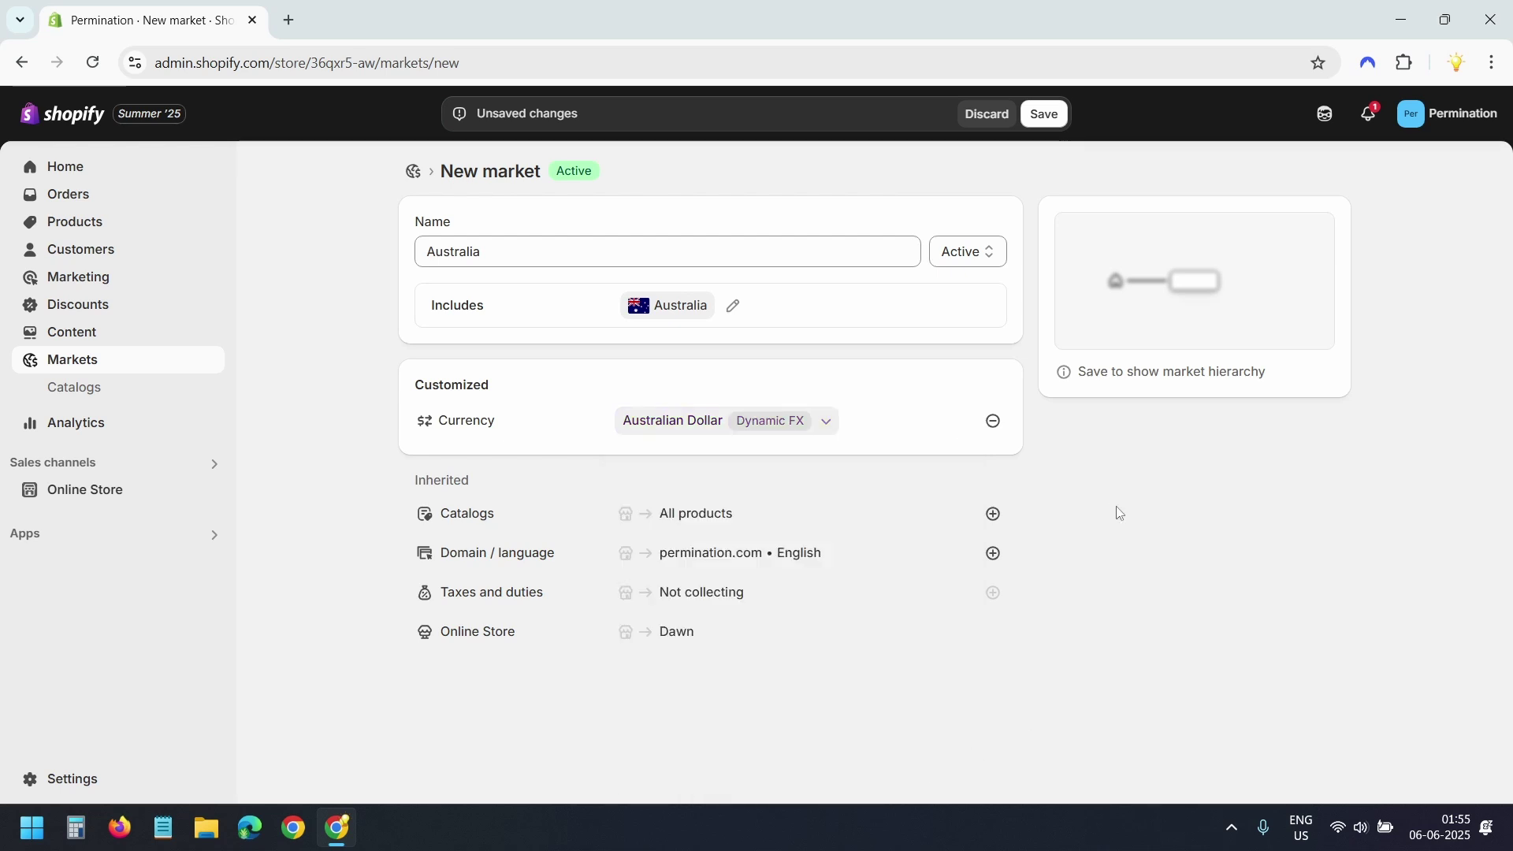
pyautogui.click(1046, 116)
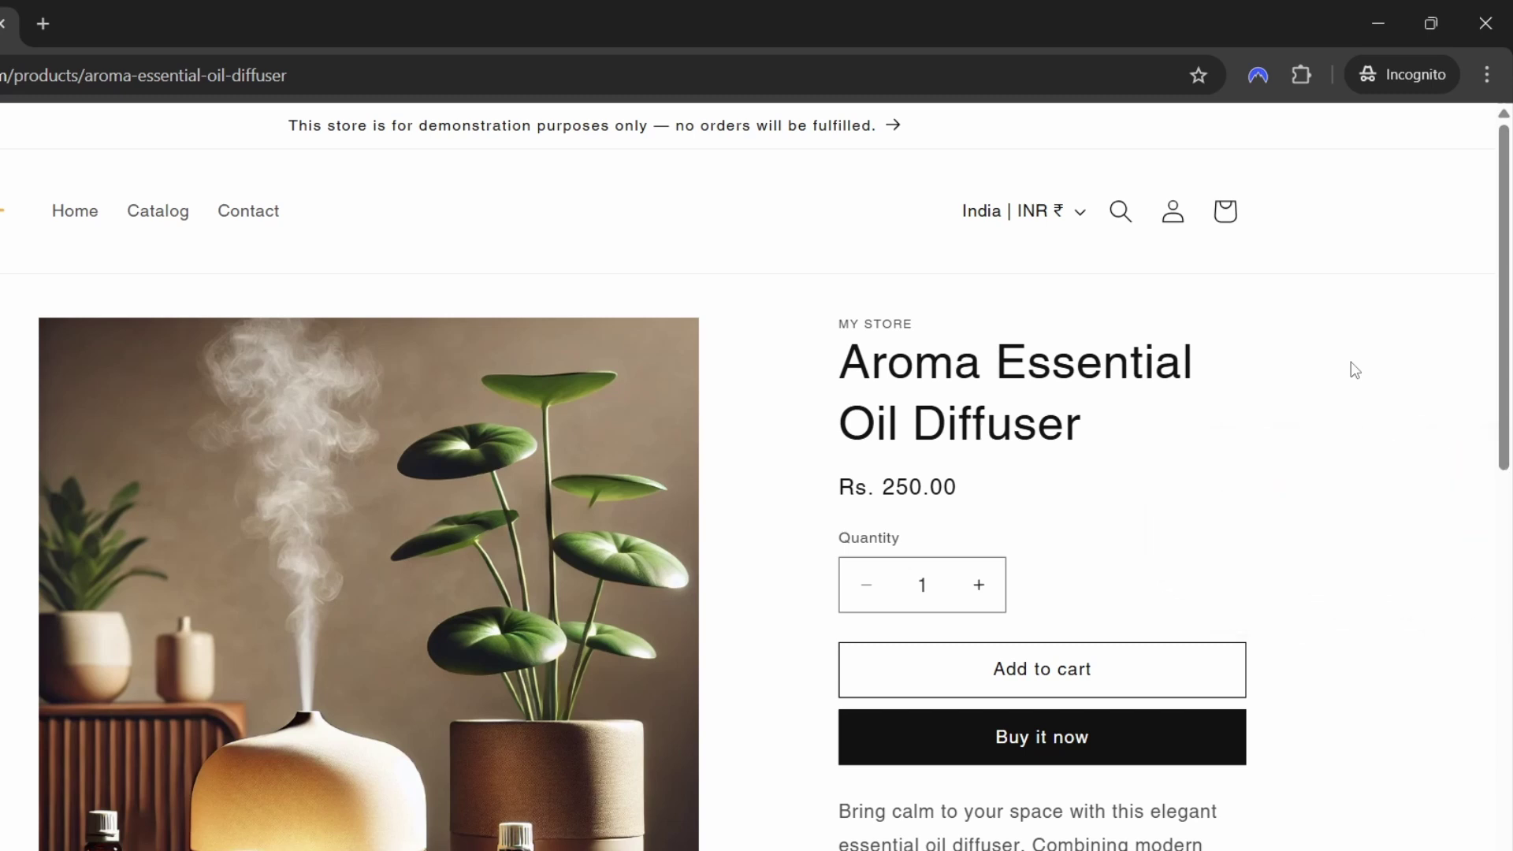
# - Switch the storefront country to United States, then Canada ($4.06 CAD), and select the page URL
pyautogui.click(1078, 225)
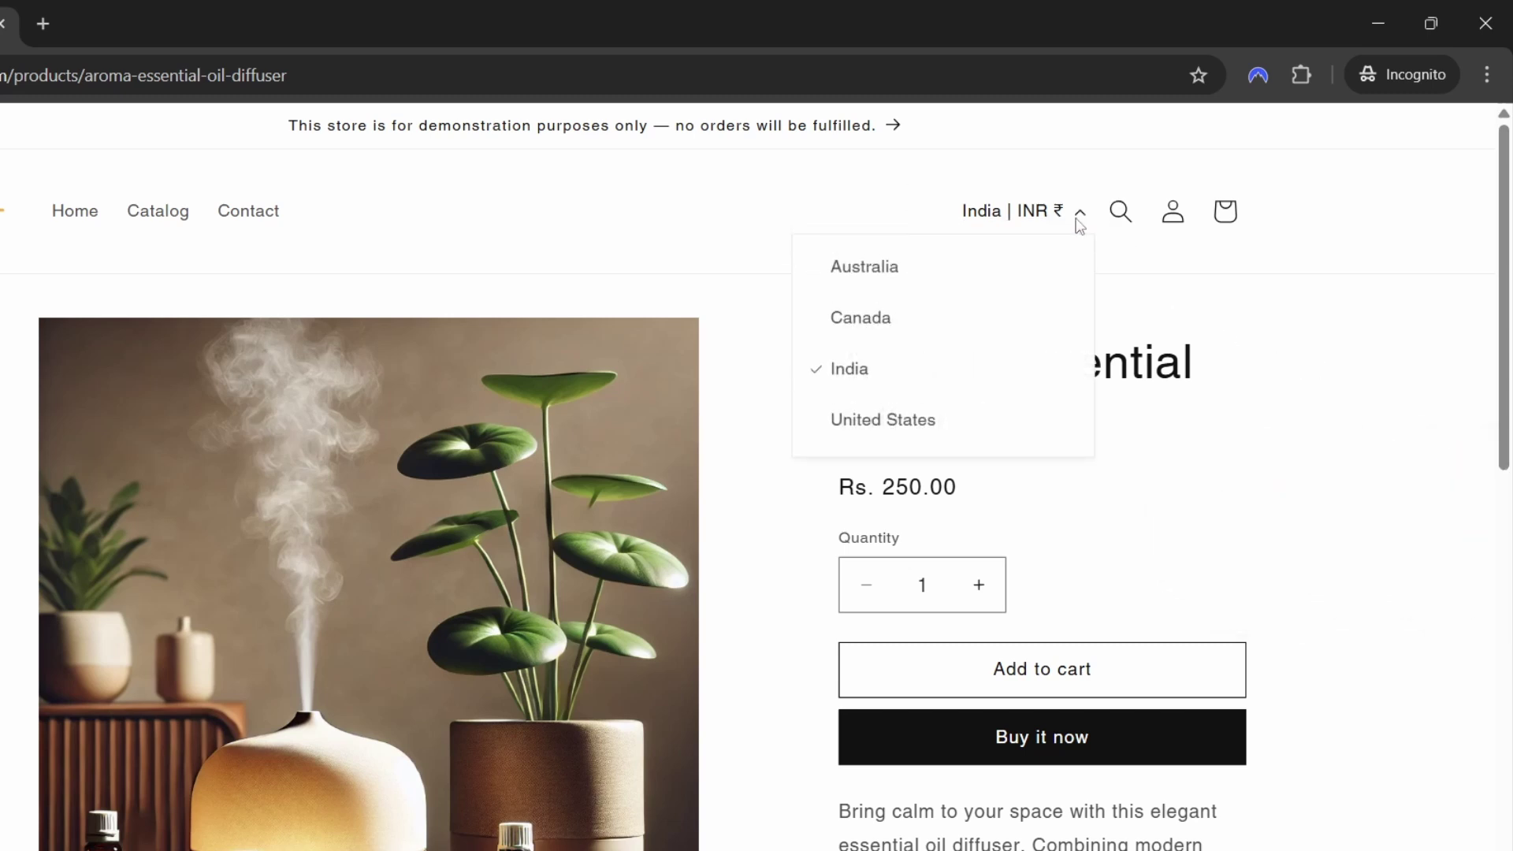
pyautogui.click(965, 424)
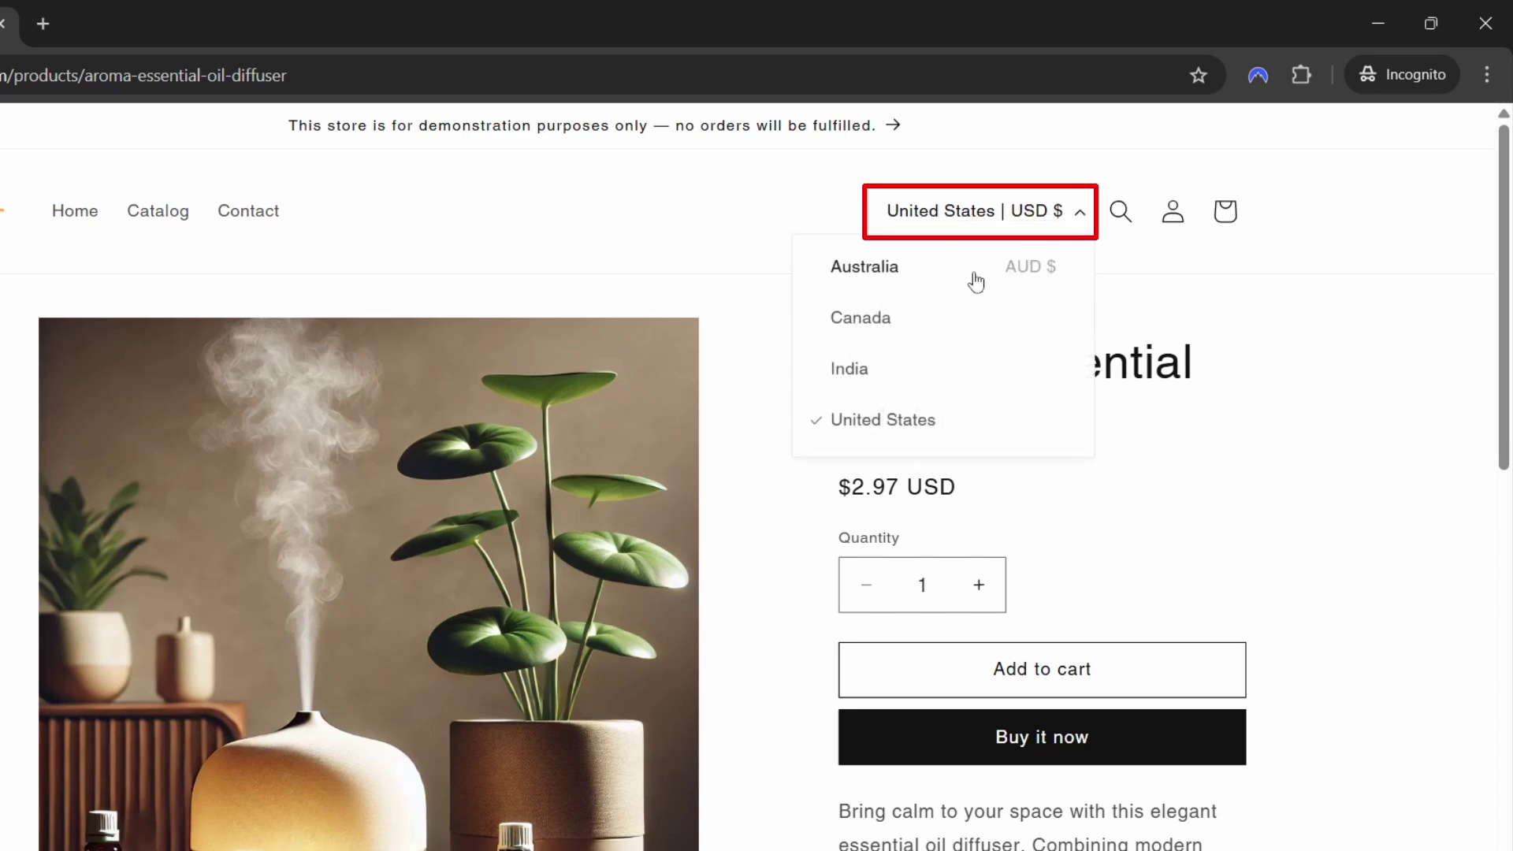
pyautogui.click(912, 323)
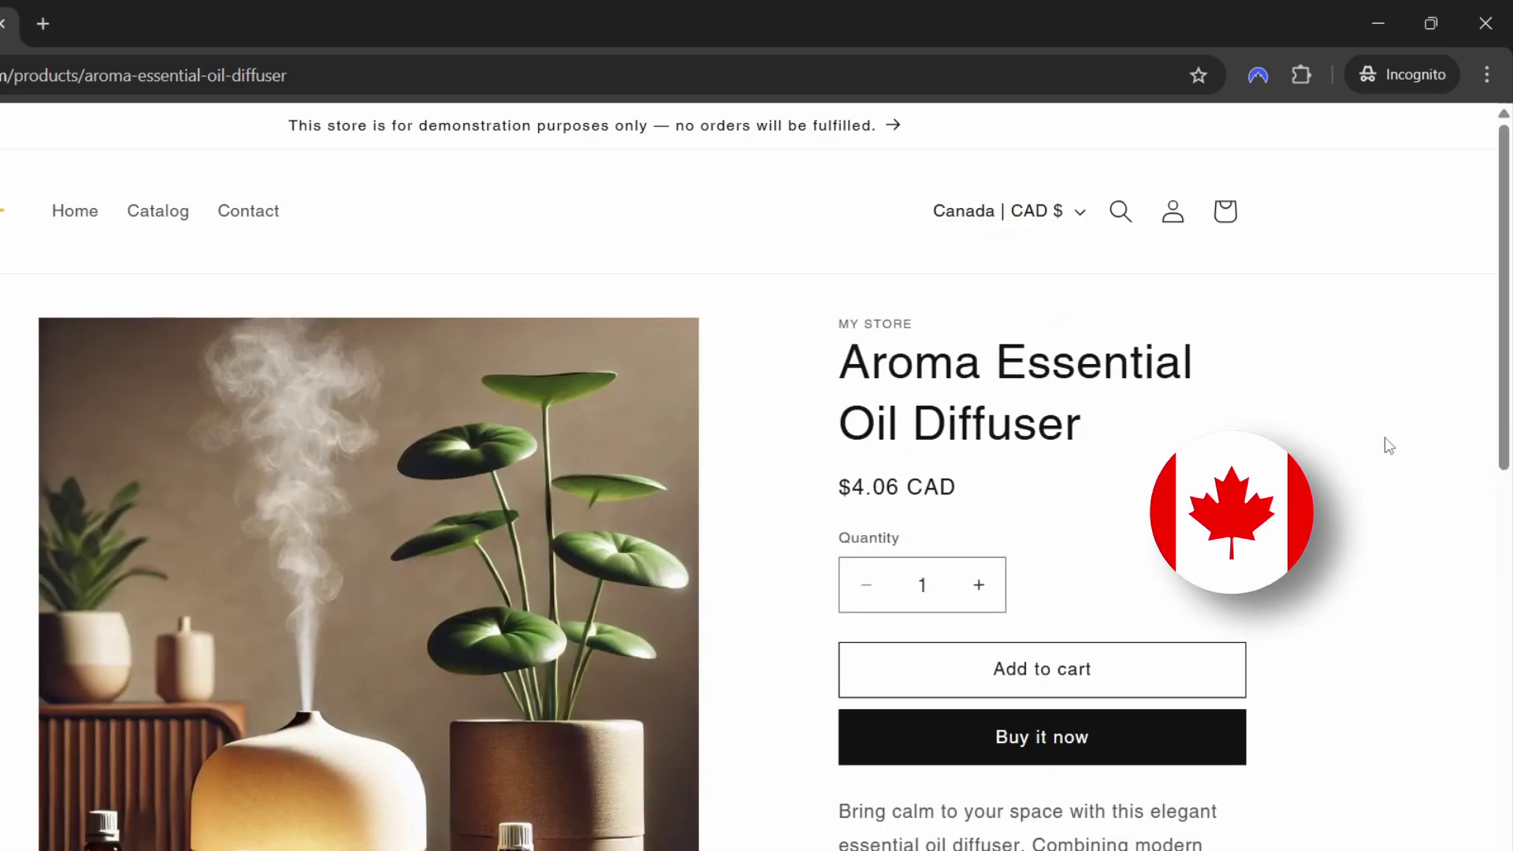
pyautogui.click(411, 75)
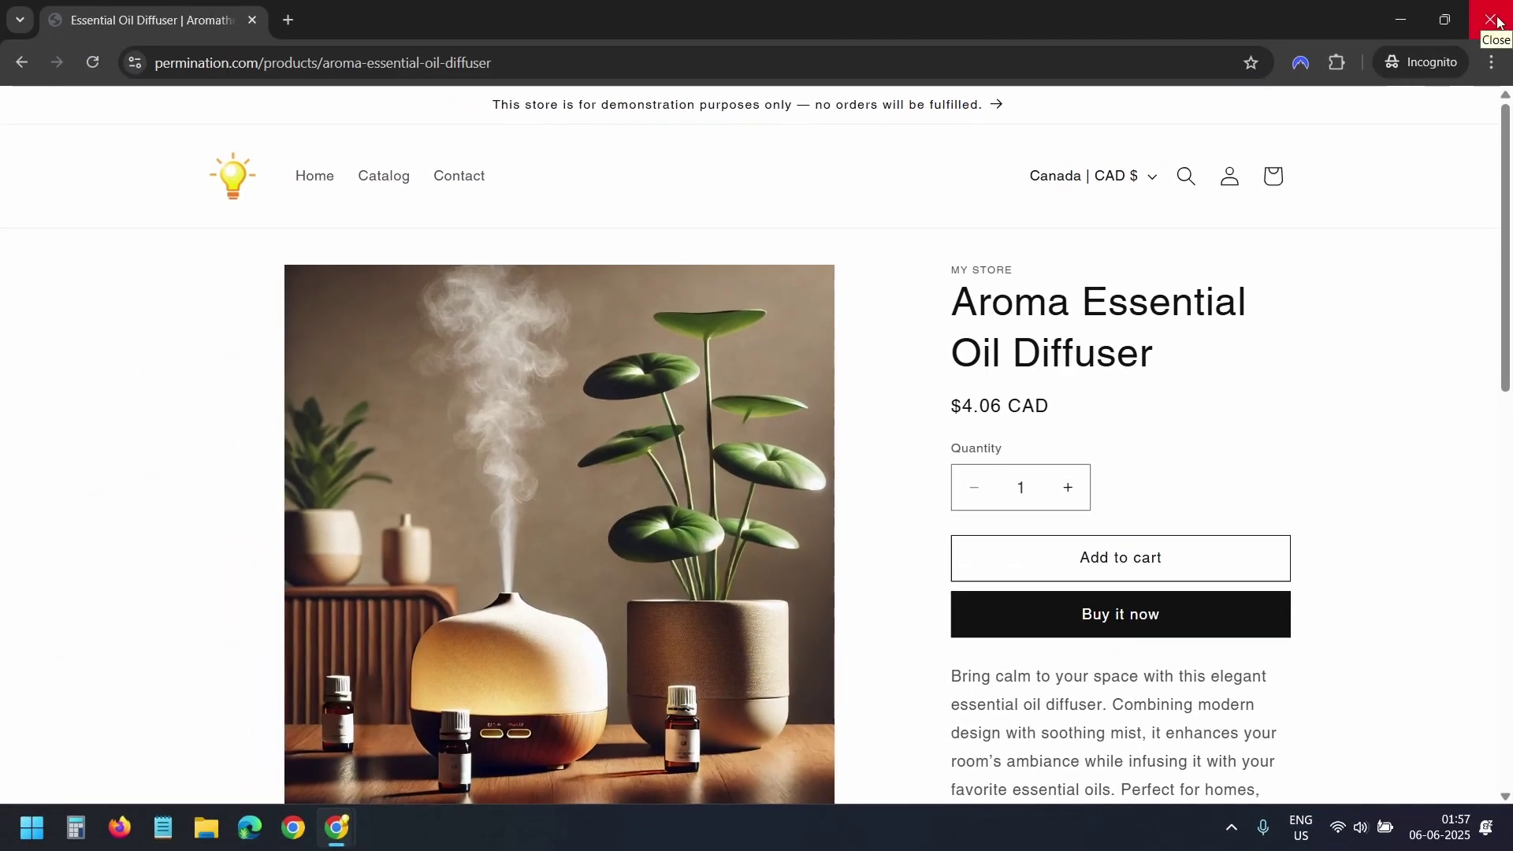
# - Open a fresh incognito window and connect NordVPN to the United States
pyautogui.click(1492, 19)
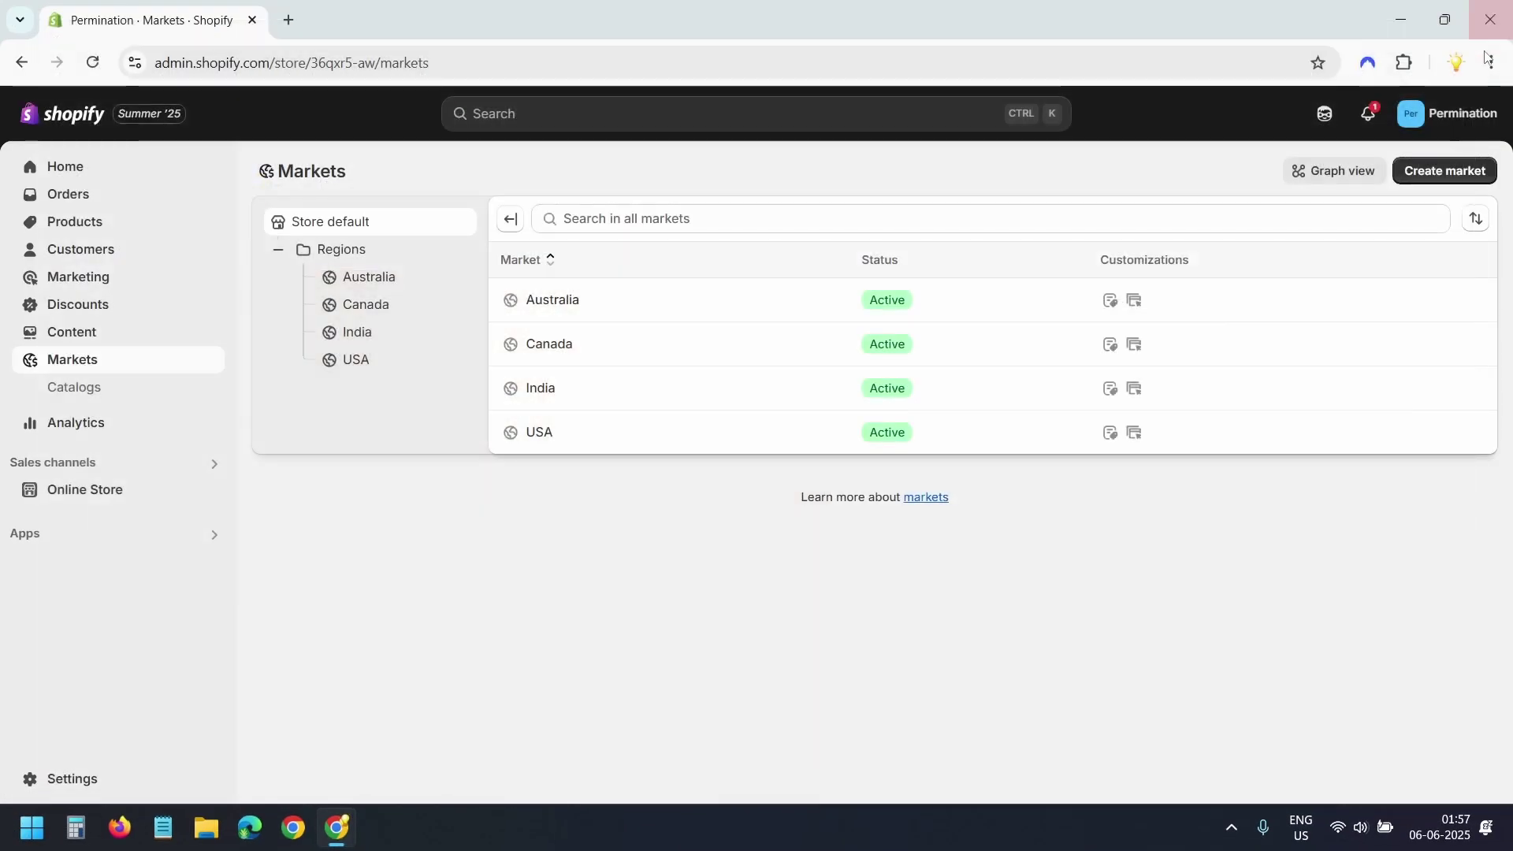
pyautogui.click(1492, 62)
pyautogui.click(1396, 165)
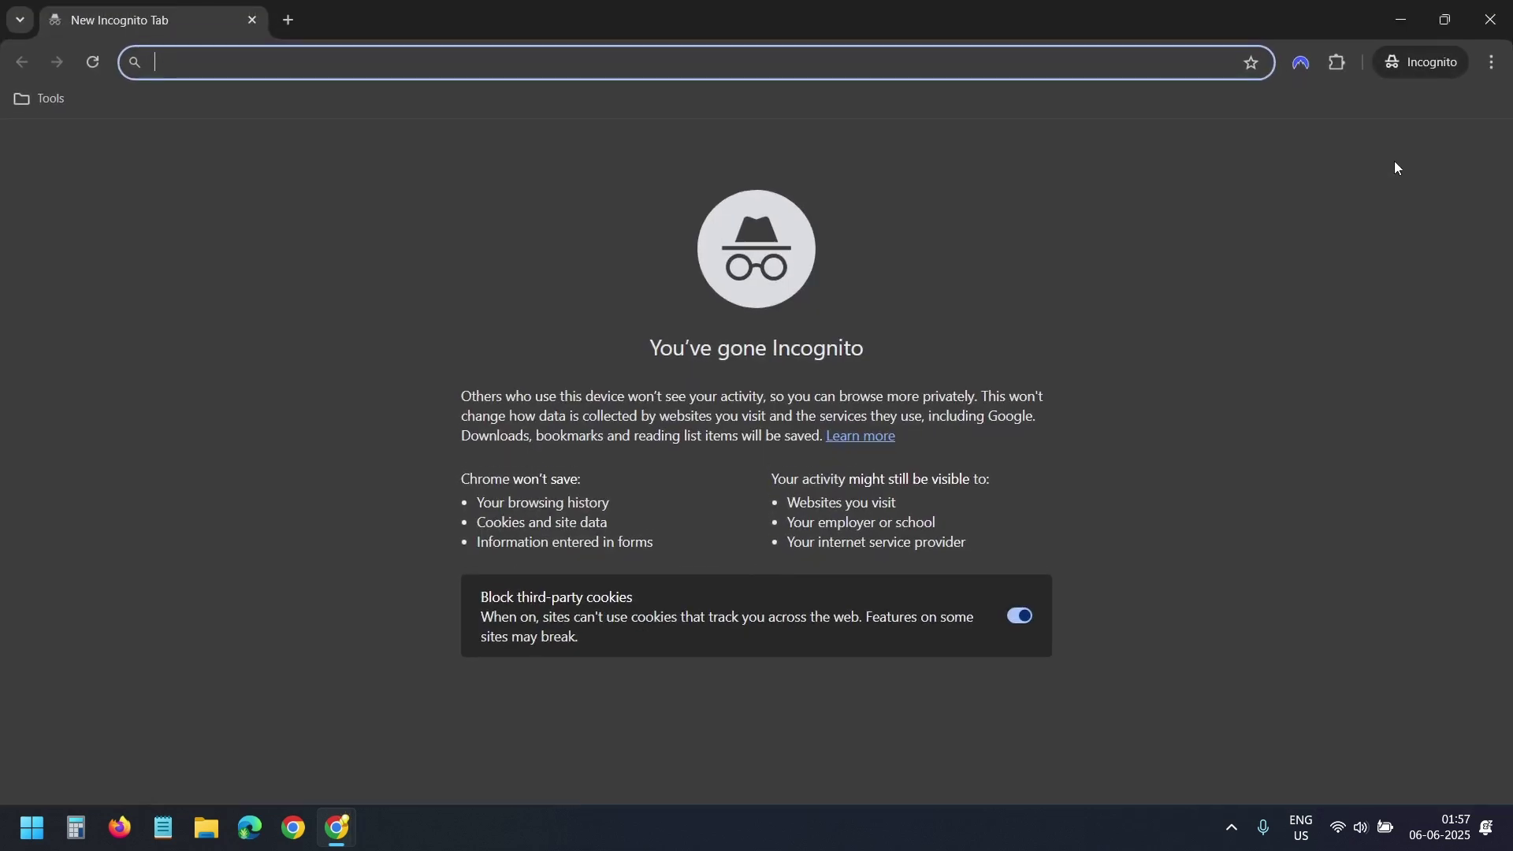
pyautogui.click(1303, 66)
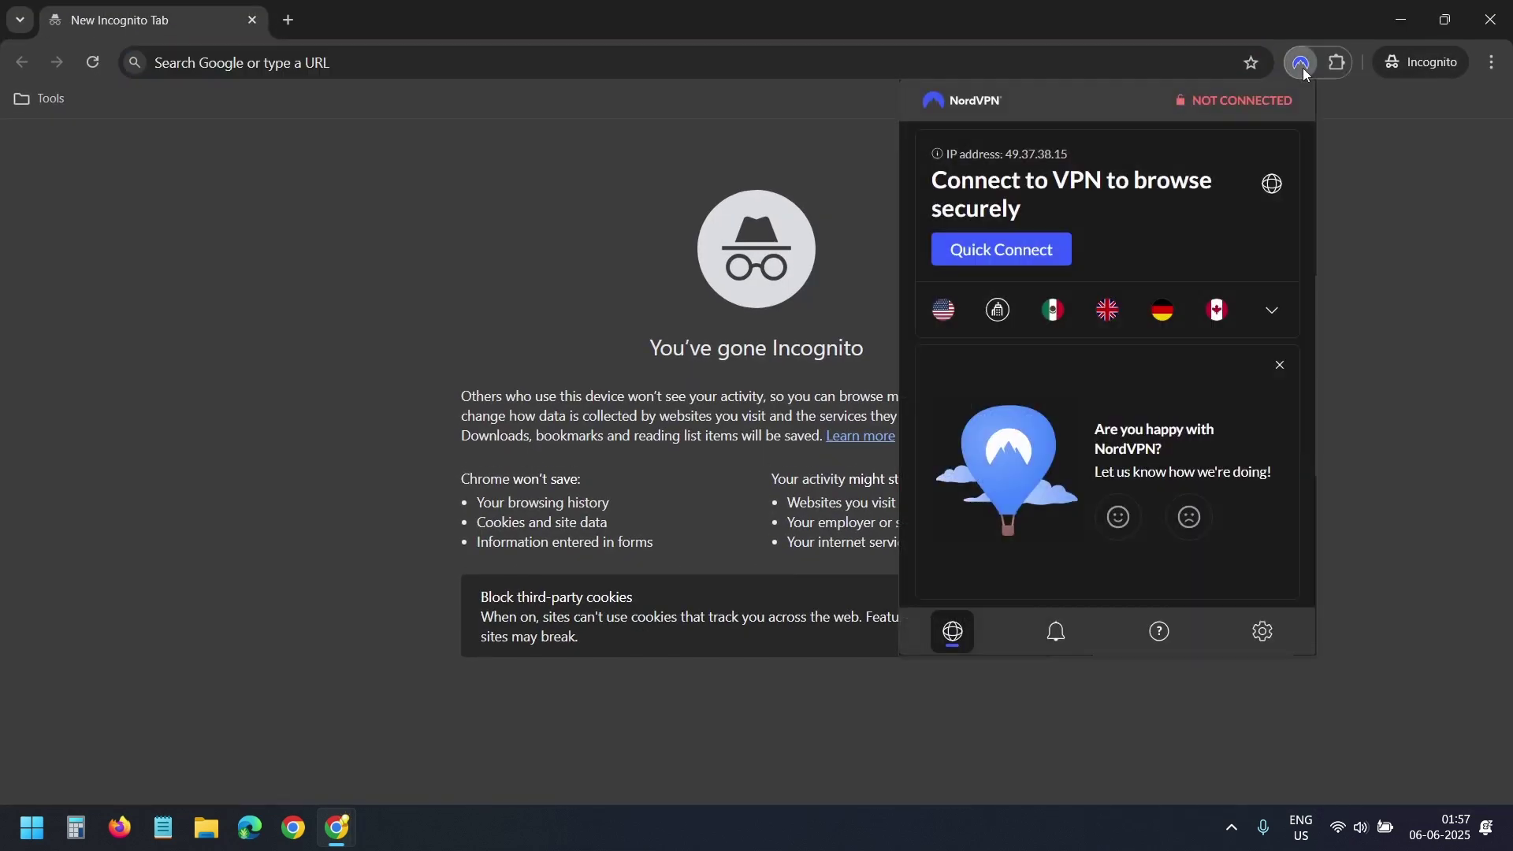
pyautogui.click(943, 310)
pyautogui.click(784, 162)
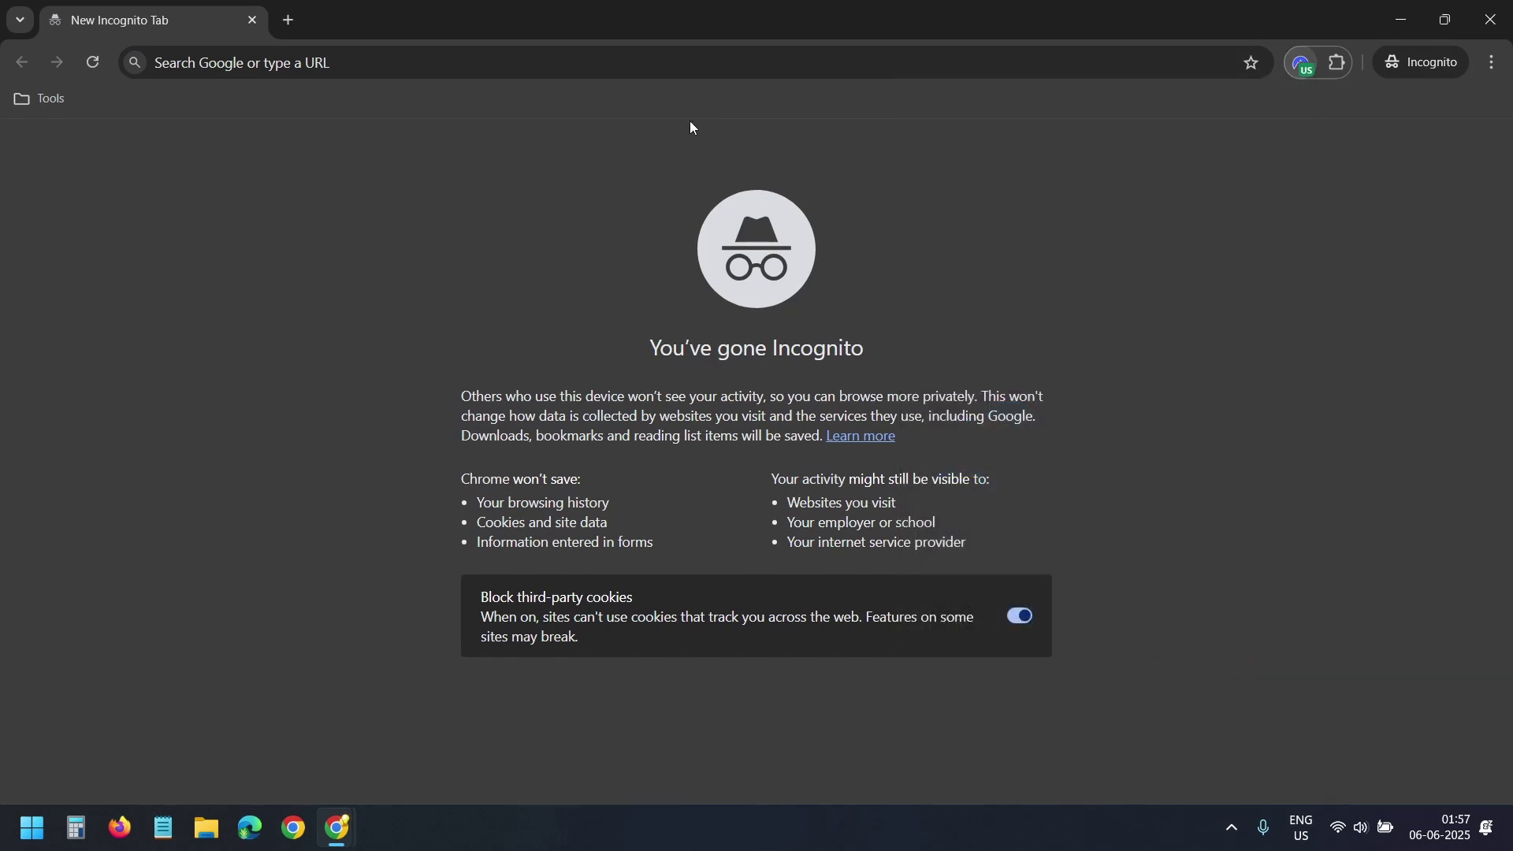
# - Load the copied diffuser page URL and verify the $2.97 USD price
pyautogui.click(429, 61)
pyautogui.write('https://permination.com/products/aroma-essential-oil-diffuser')
pyautogui.press('Return')
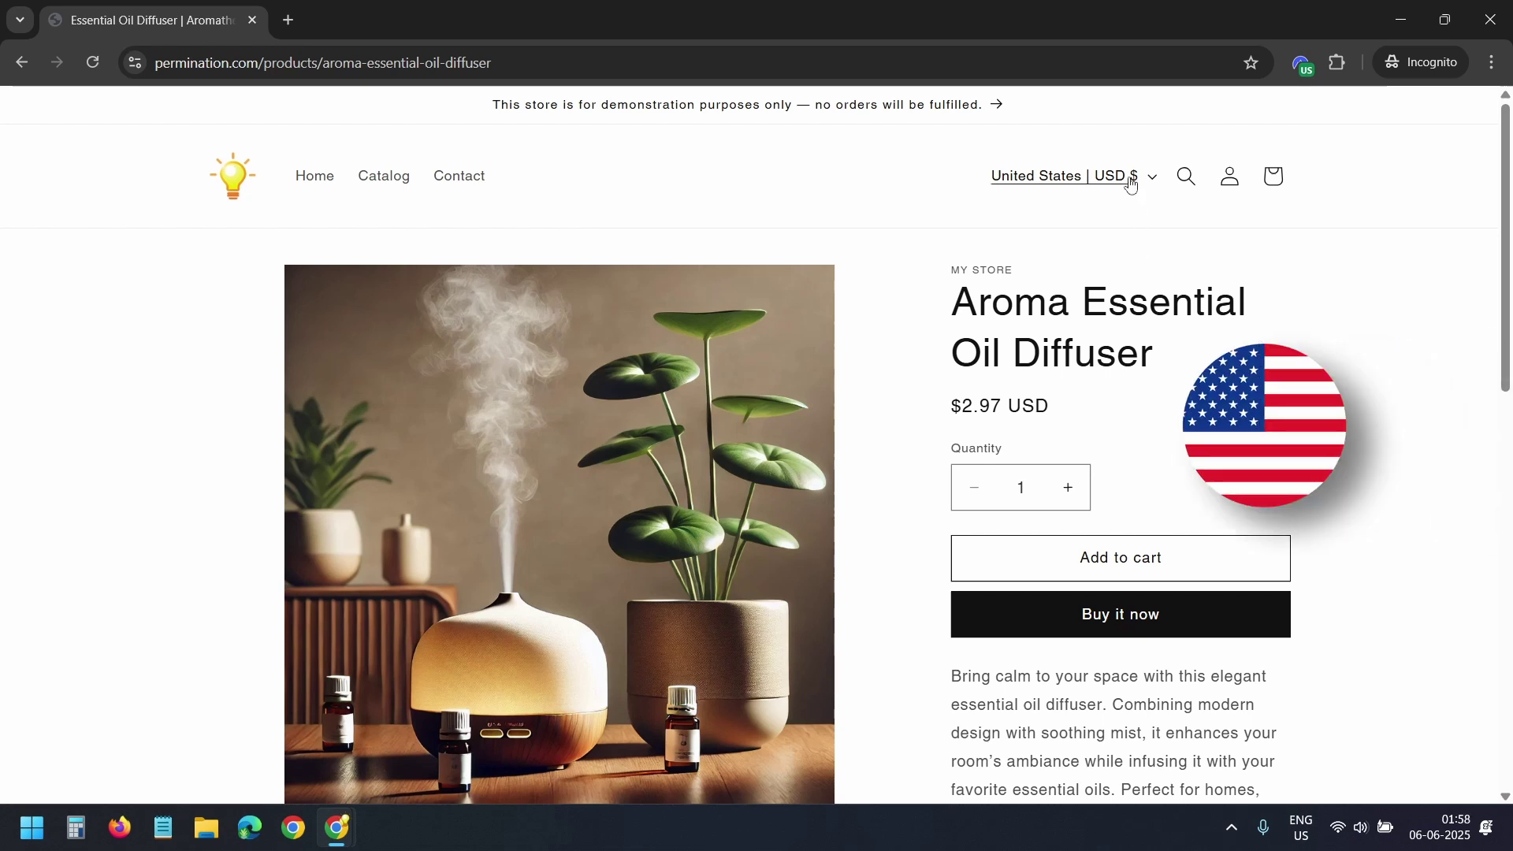
pyautogui.scroll(-1, 1421, 418)
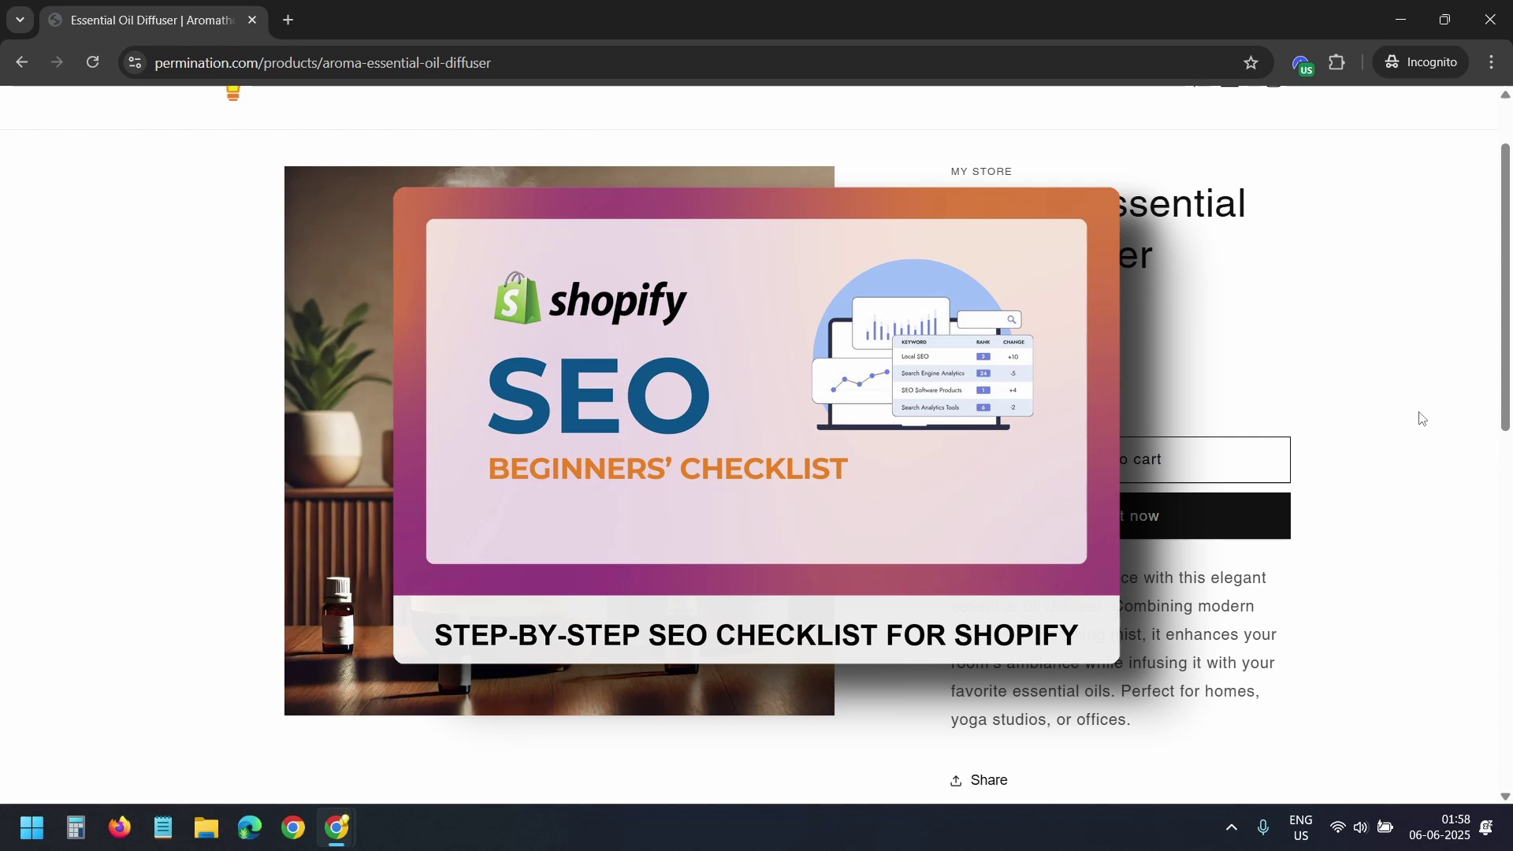
pyautogui.scroll(-1, 1422, 419)
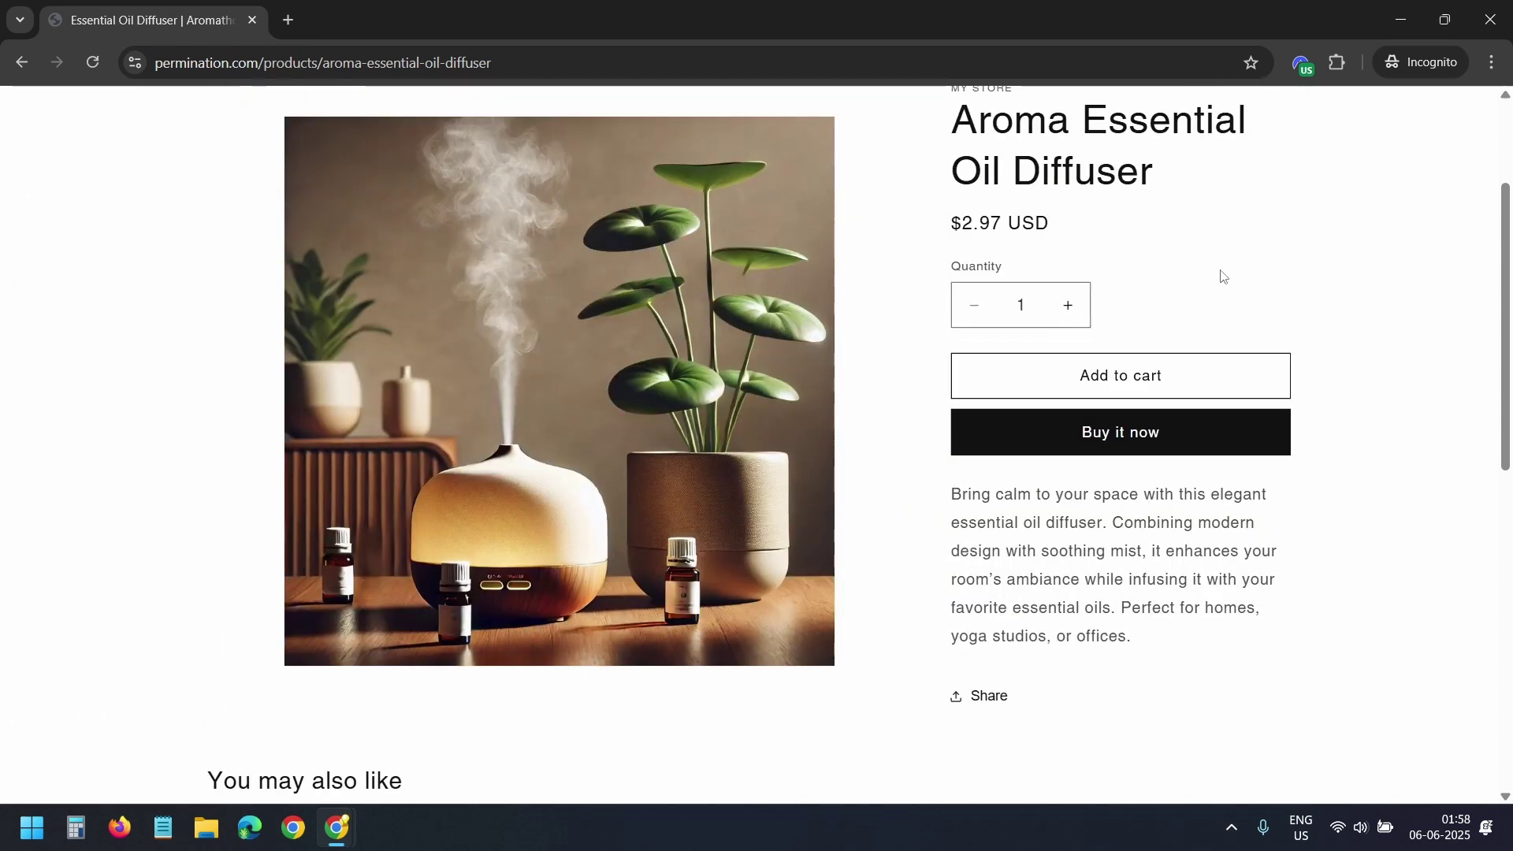
# - Open a fresh incognito window and connect NordVPN to Australia, searching 'austra'
pyautogui.click(1502, 26)
pyautogui.click(1492, 62)
pyautogui.click(1425, 167)
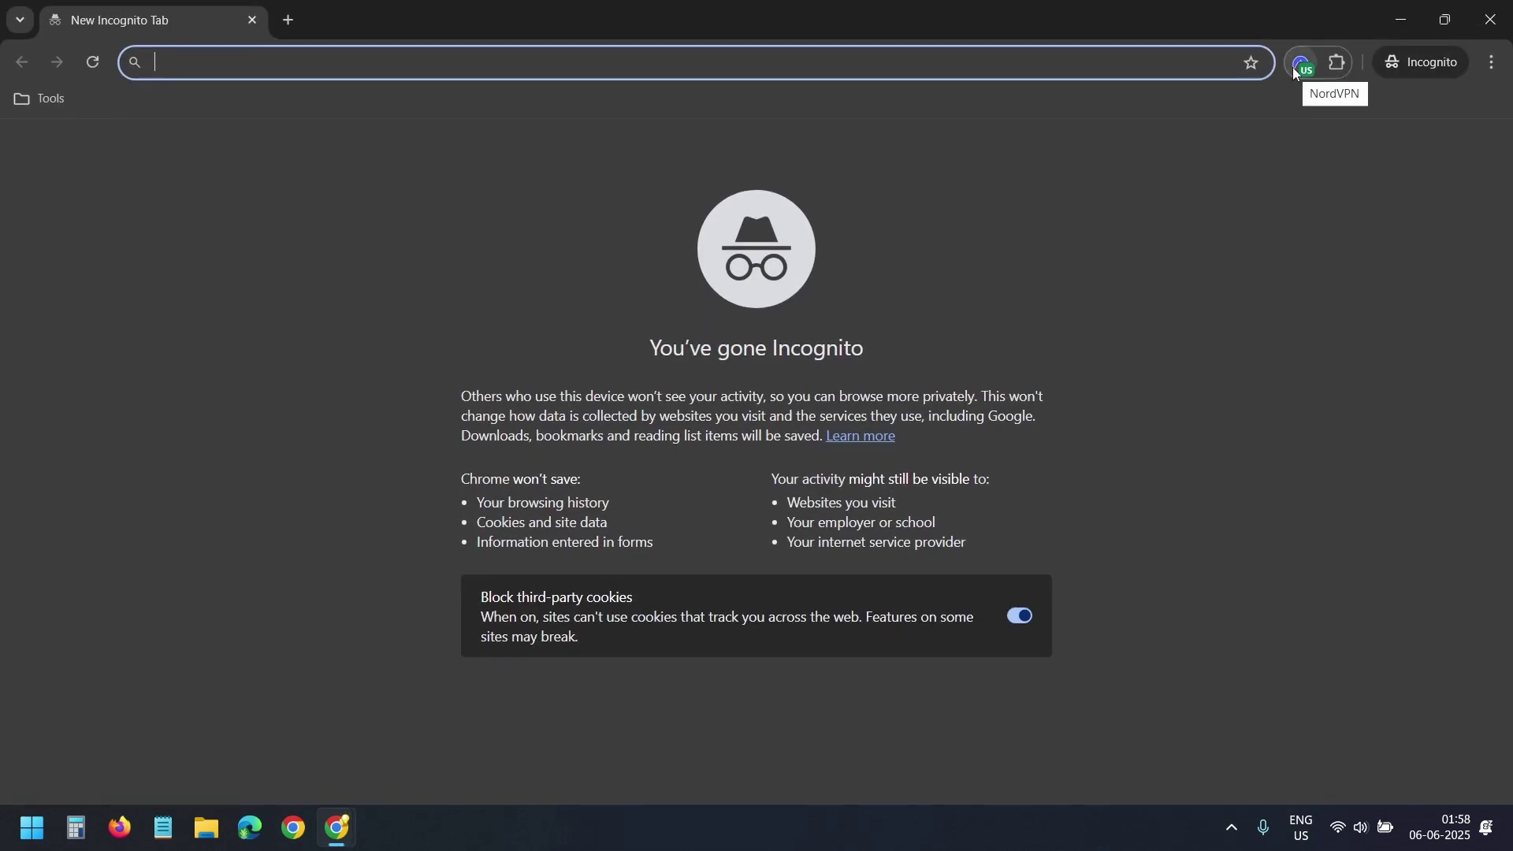
pyautogui.click(1299, 64)
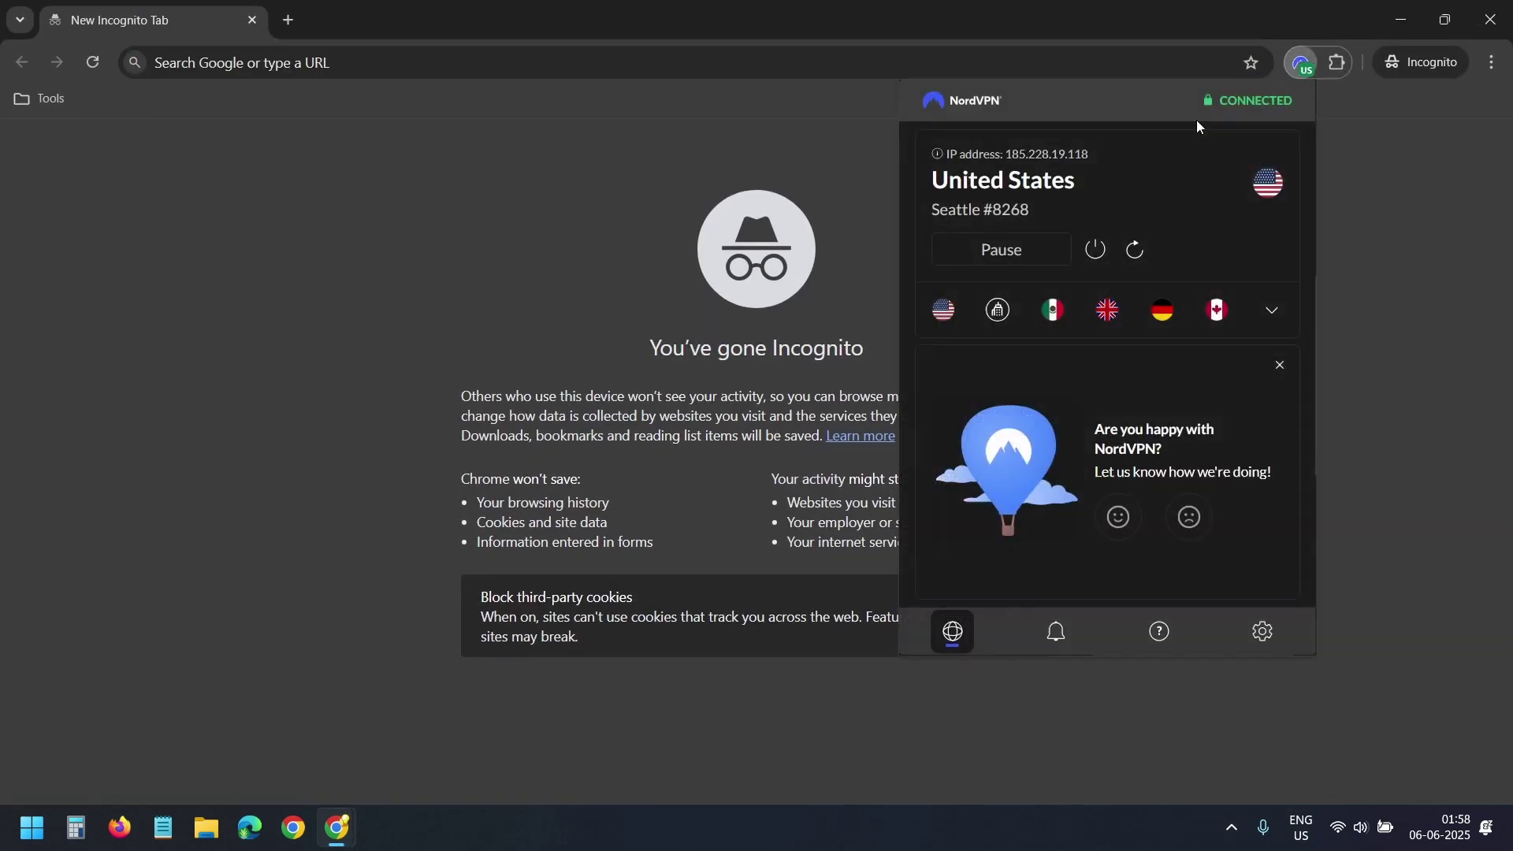
pyautogui.click(1271, 310)
pyautogui.write('austra')
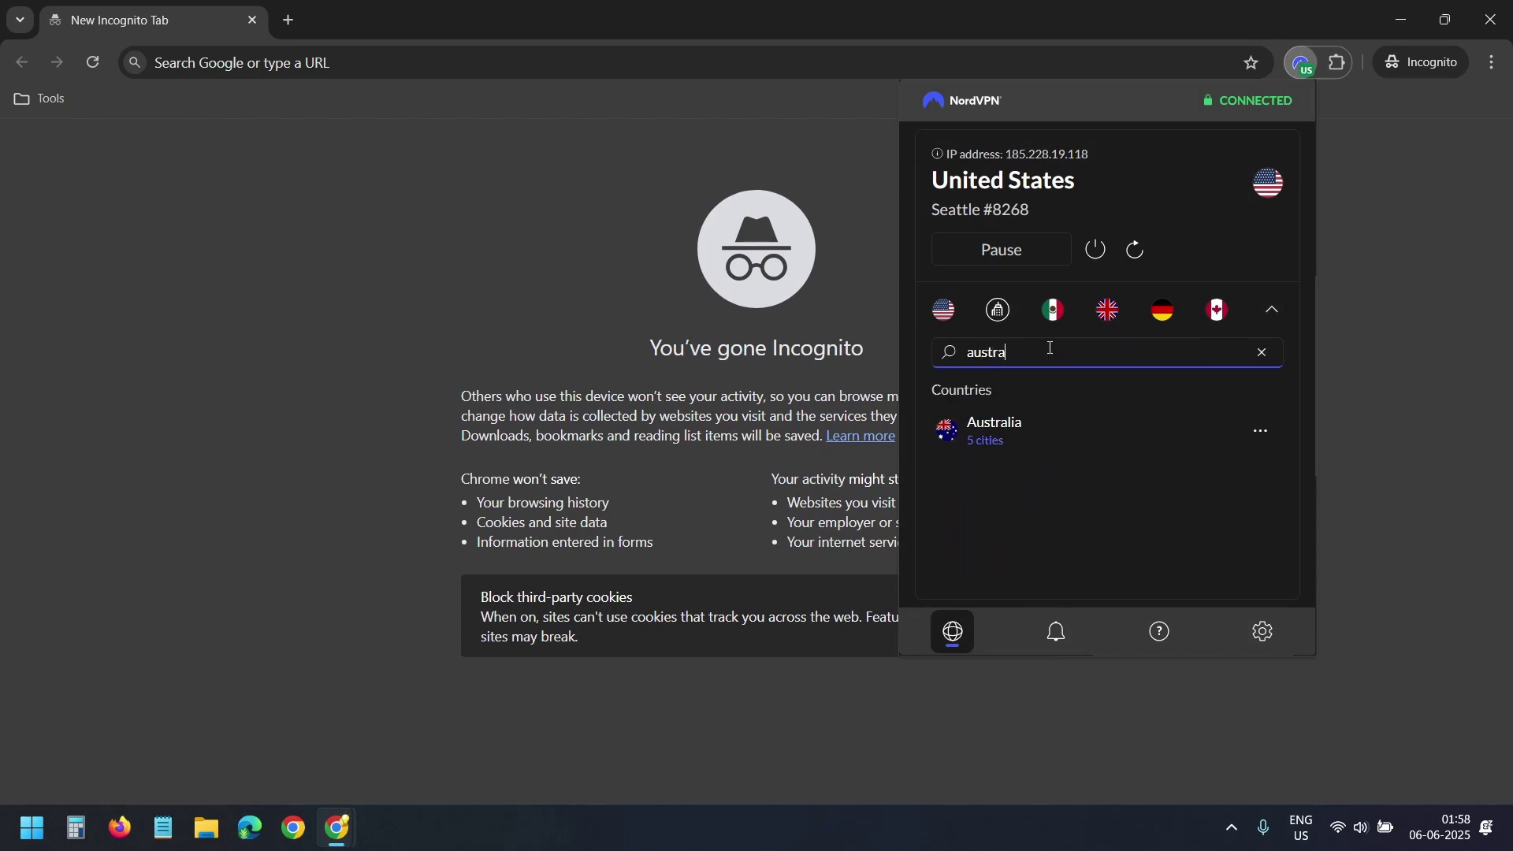
pyautogui.click(1015, 438)
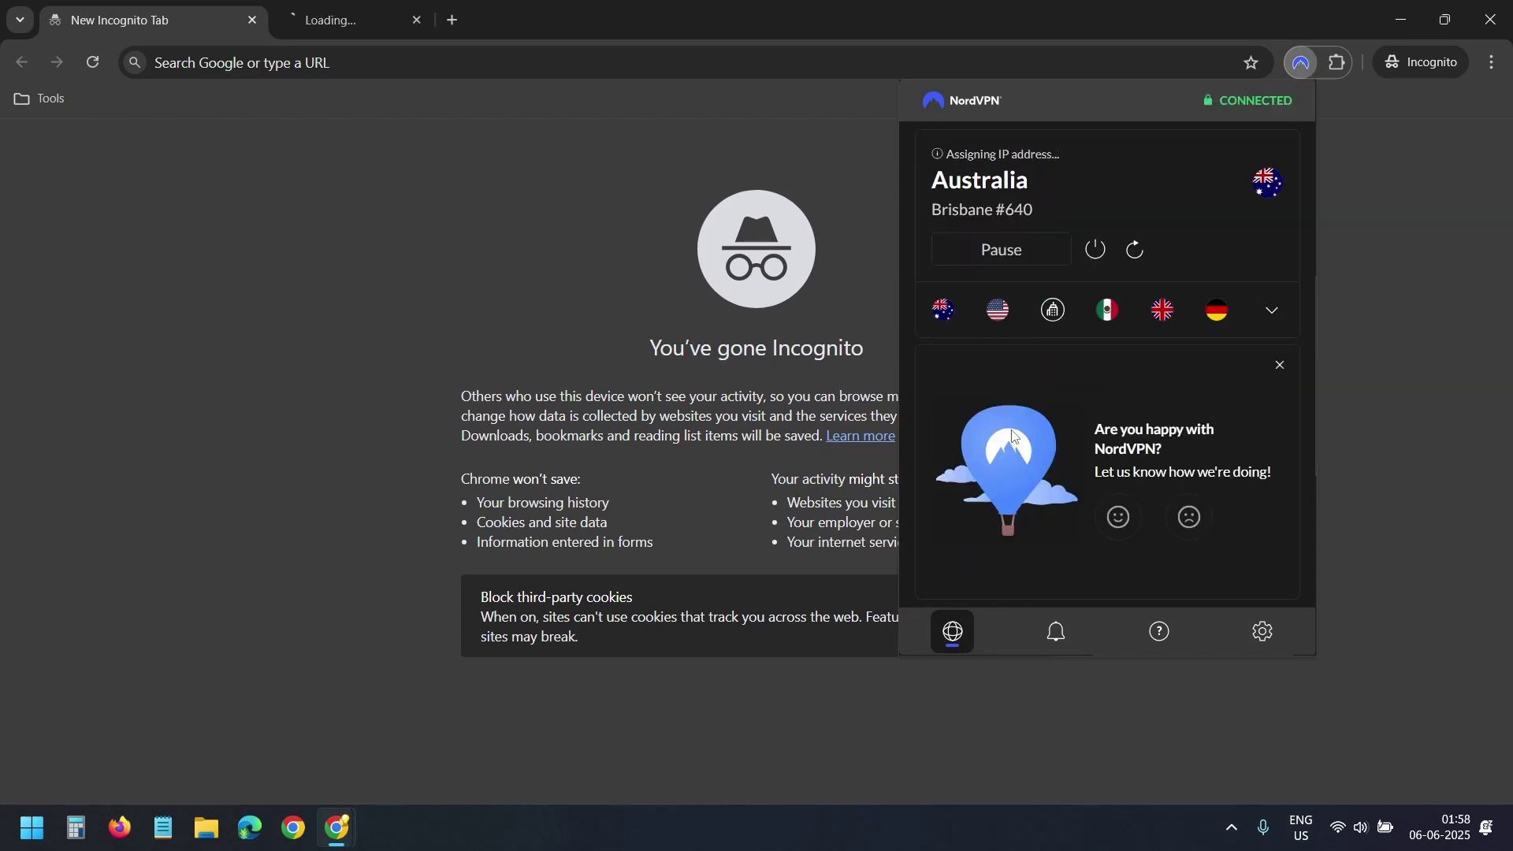
pyautogui.click(584, 145)
pyautogui.click(514, 62)
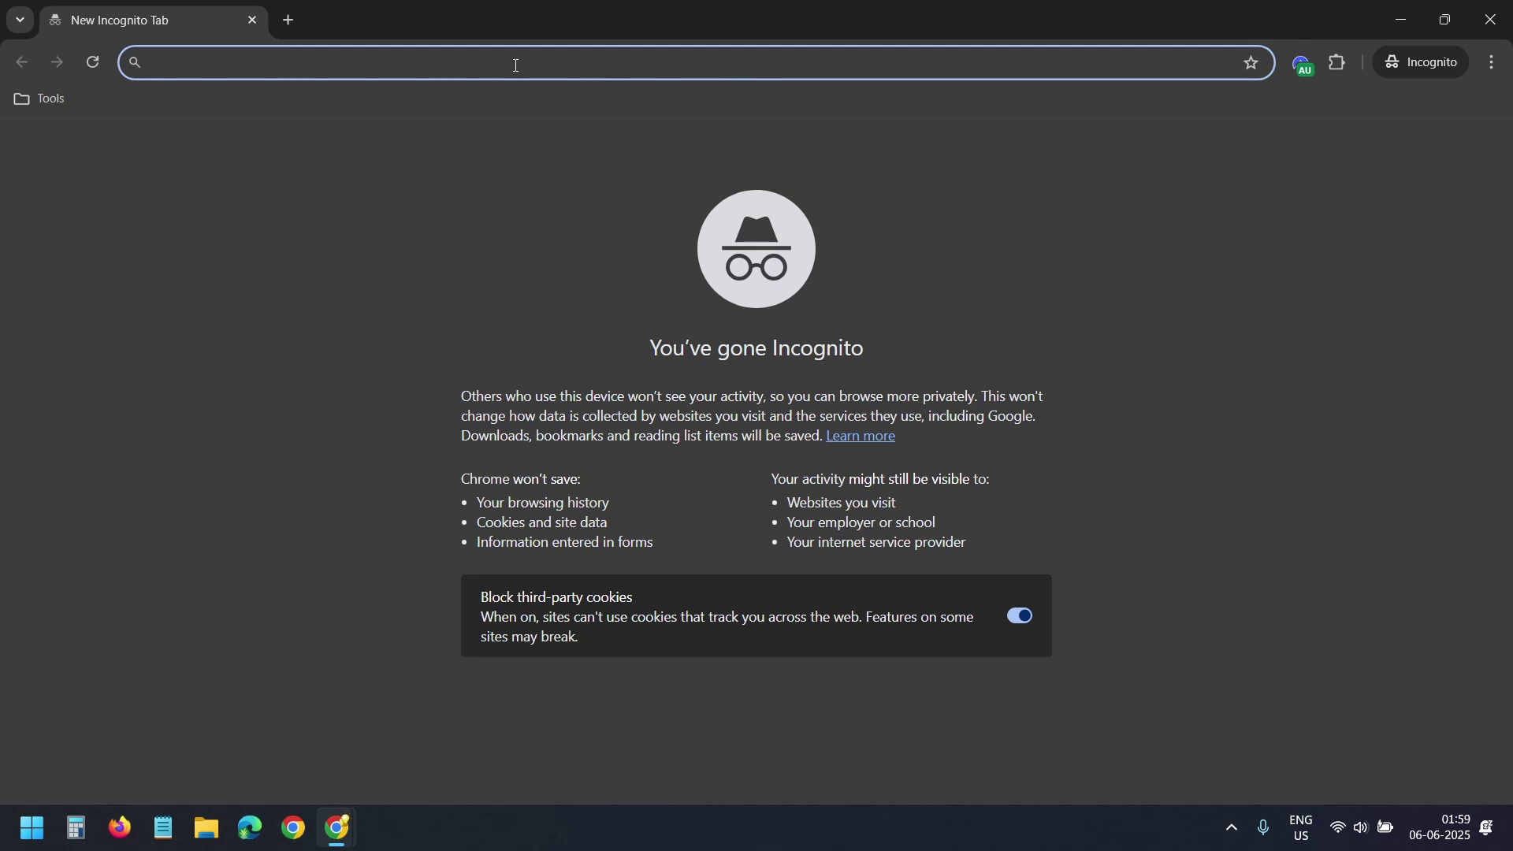
# - Load the diffuser product page via Australia and use Buy it now to reach the AUD $4.57 checkout
pyautogui.write('https://permination.com/products/aroma-essential-oil-diffuser')
pyautogui.press('Return')
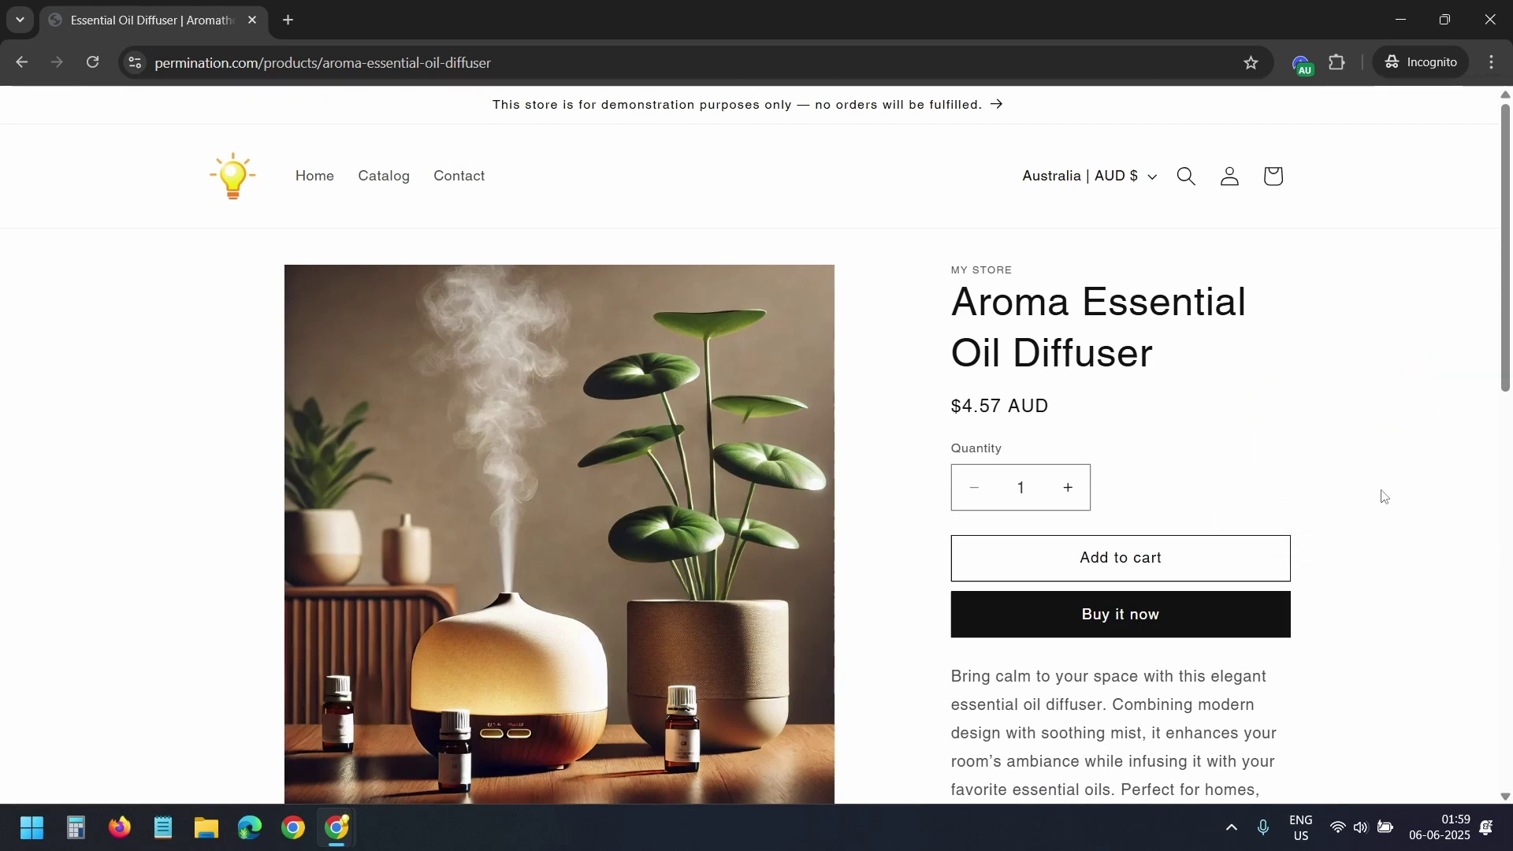
pyautogui.click(1120, 622)
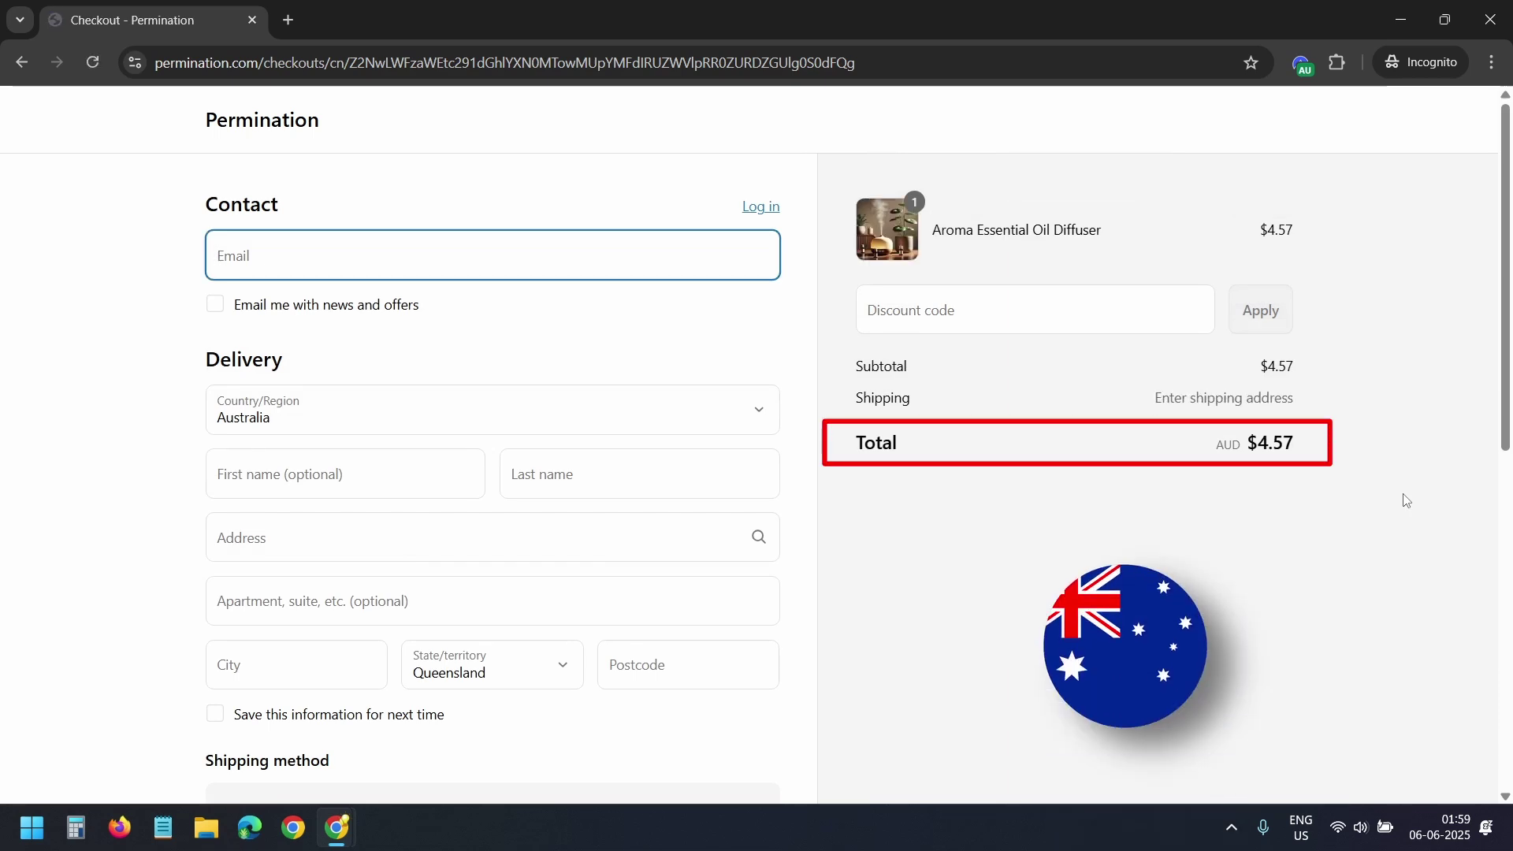
pyautogui.hotkey('alt', 'Tab')
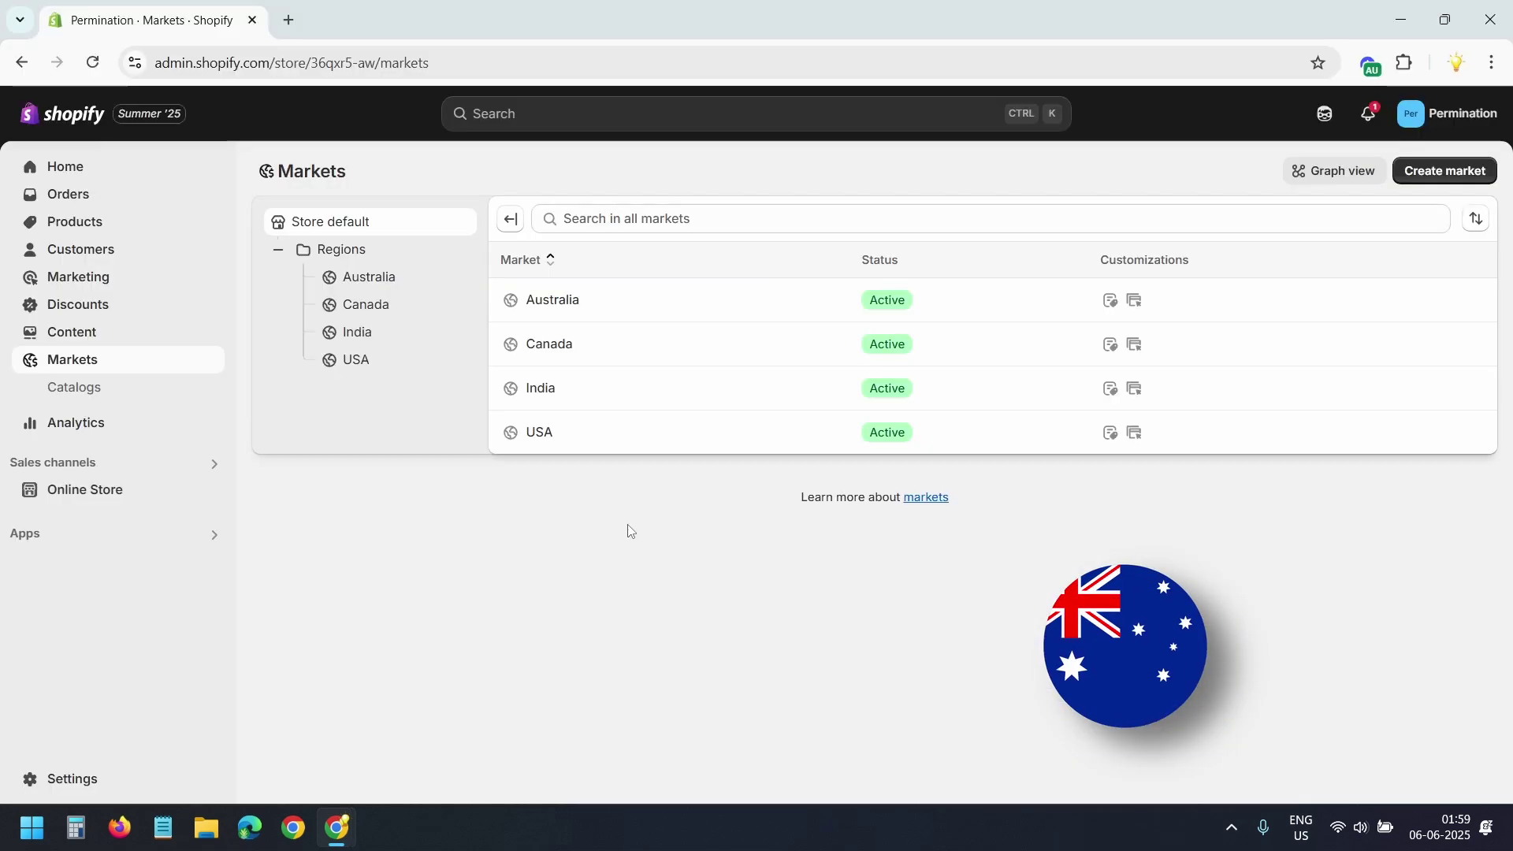